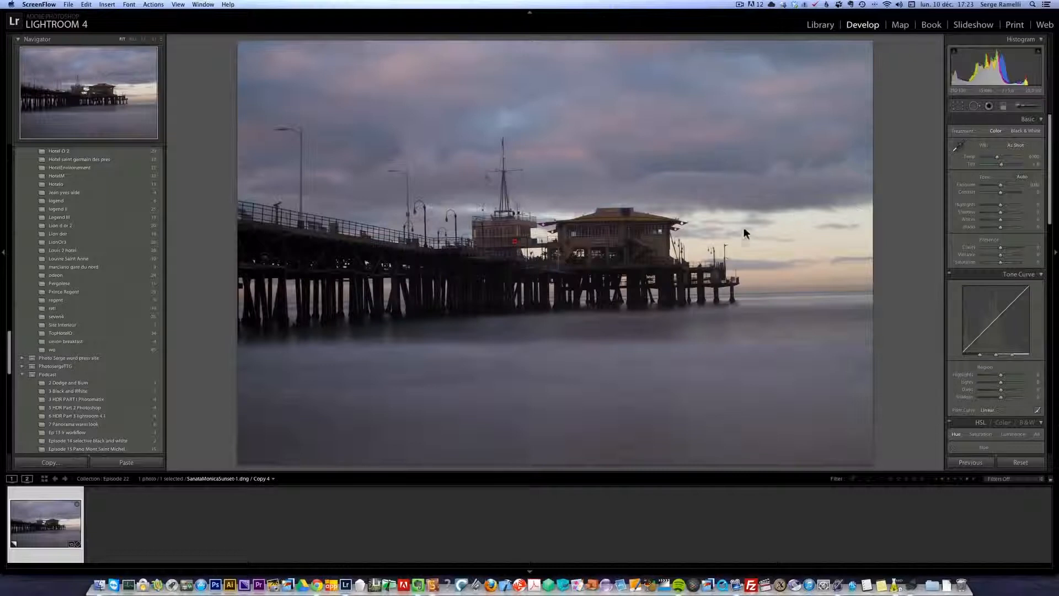
# - Set the photo's Shadows to +100, Highlights to −100, Whites to +67 and Blacks to −36, and change its white balance to Shade
pyautogui.click(490, 501)
pyautogui.click(66, 511)
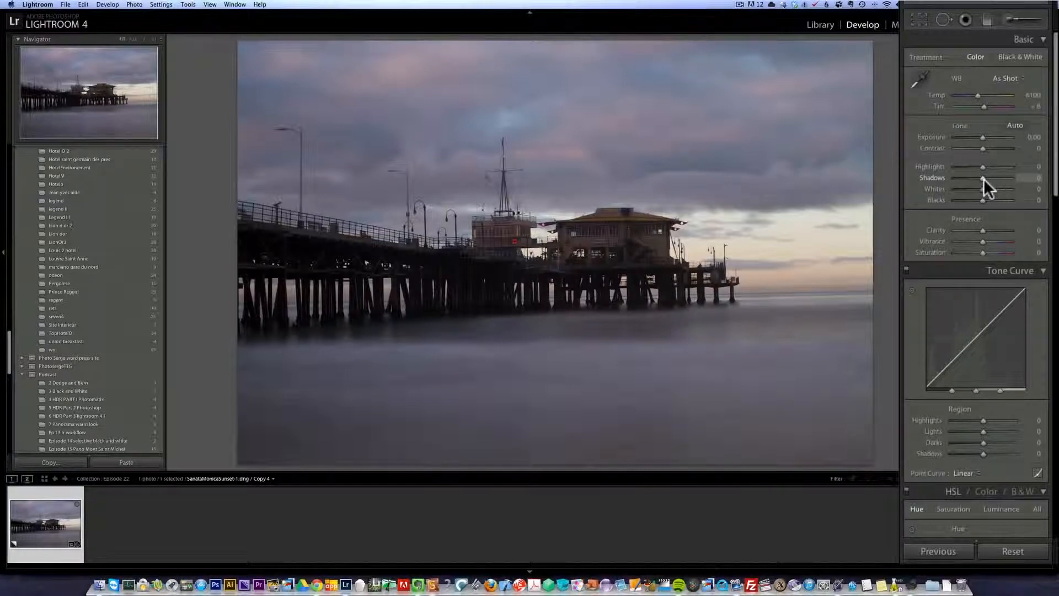
pyautogui.moveTo(1014, 174); pyautogui.dragTo(1025, 177)
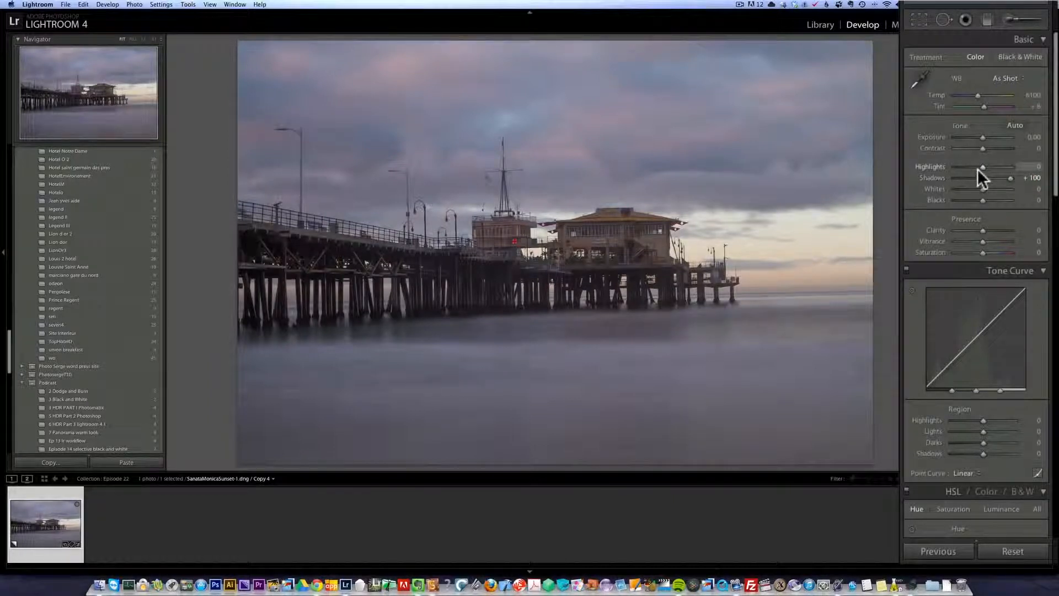
pyautogui.moveTo(976, 164); pyautogui.dragTo(942, 166)
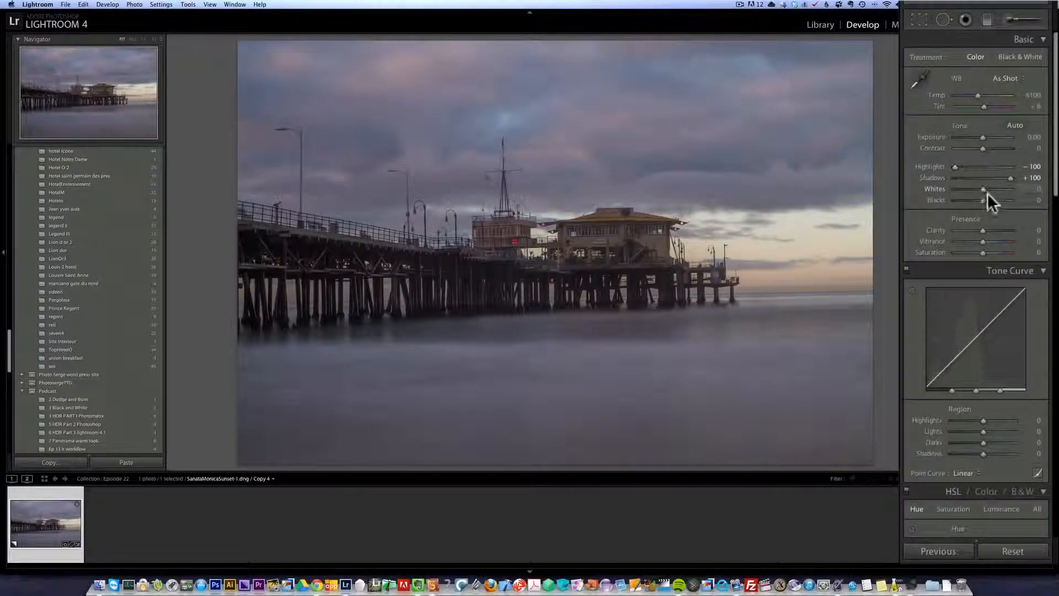
pyautogui.moveTo(984, 190); pyautogui.dragTo(1001, 187)
pyautogui.press('alt')
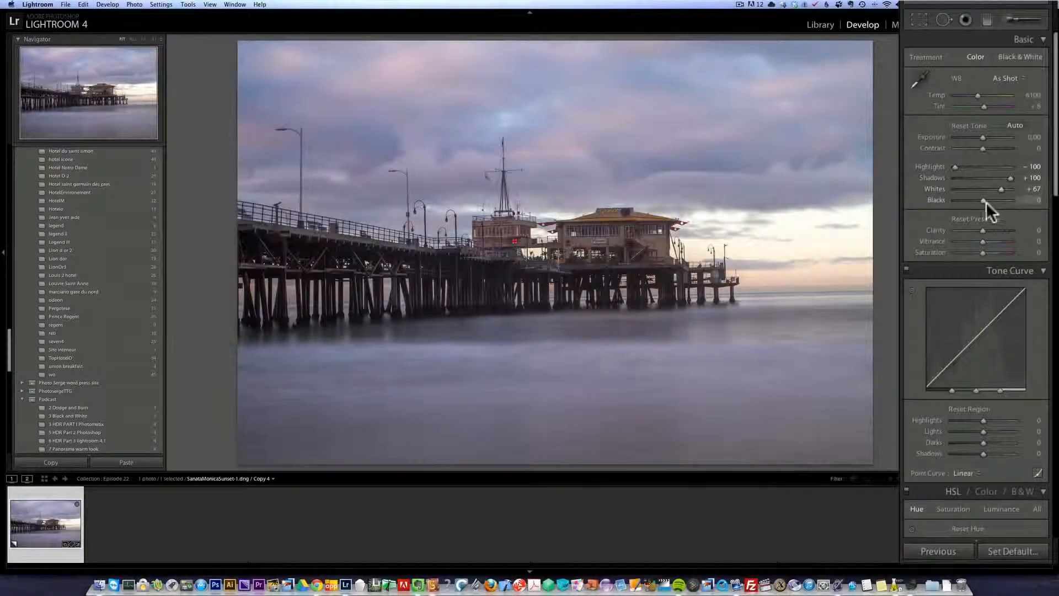
pyautogui.moveTo(981, 200); pyautogui.dragTo(973, 200)
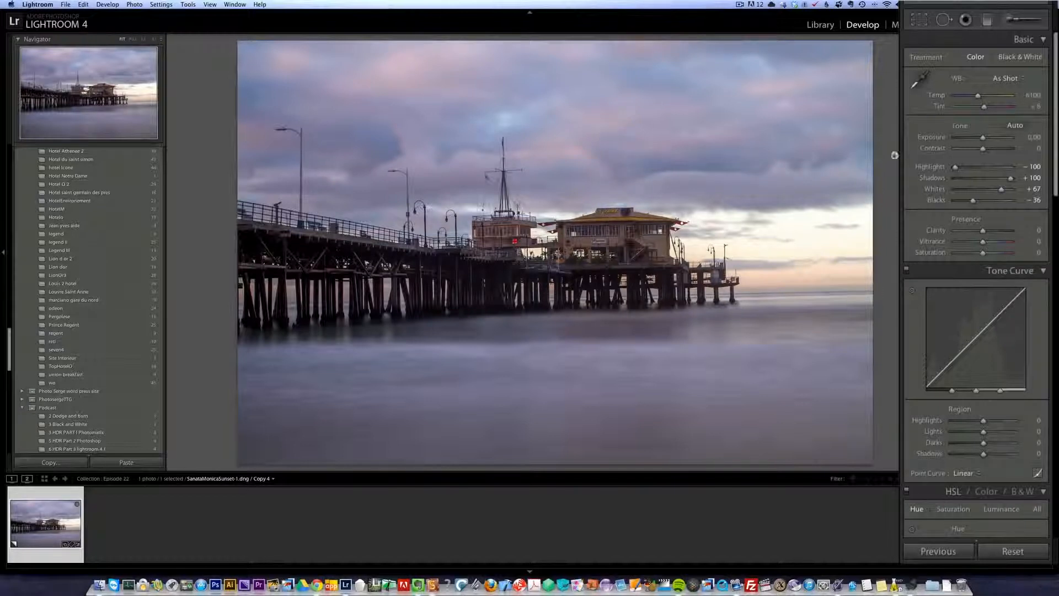
pyautogui.click(997, 78)
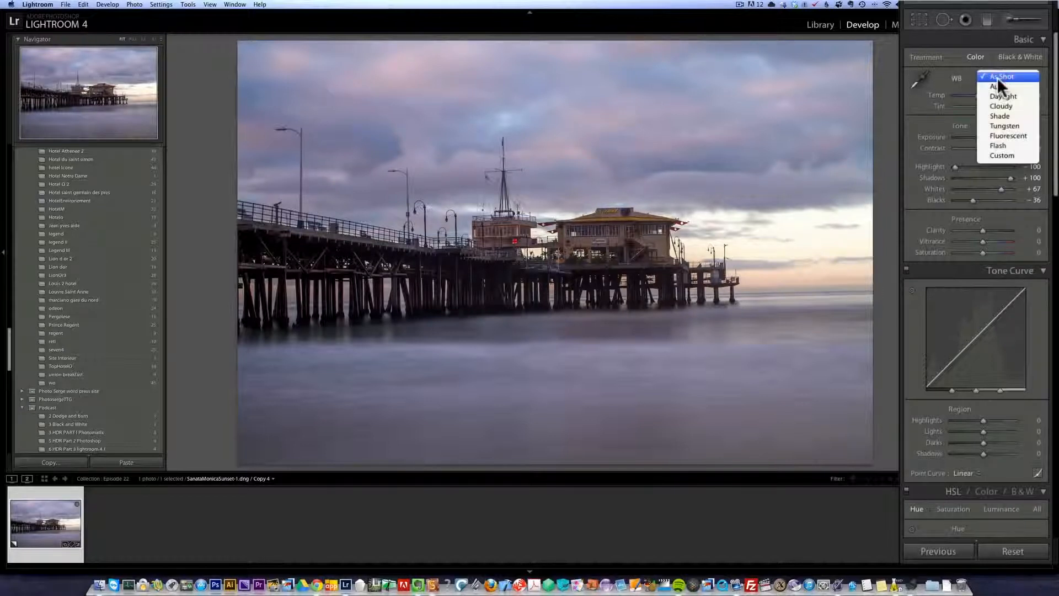
pyautogui.click(1008, 115)
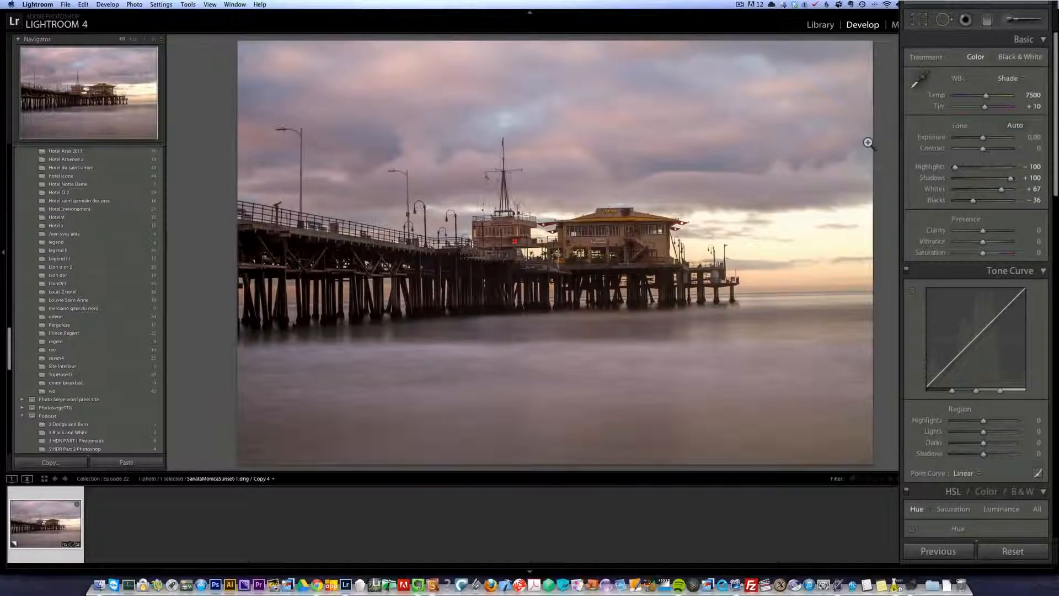
# - Straighten the photo along the sea horizon with the crop tool's level, rotating it about 1.36
pyautogui.click(921, 21)
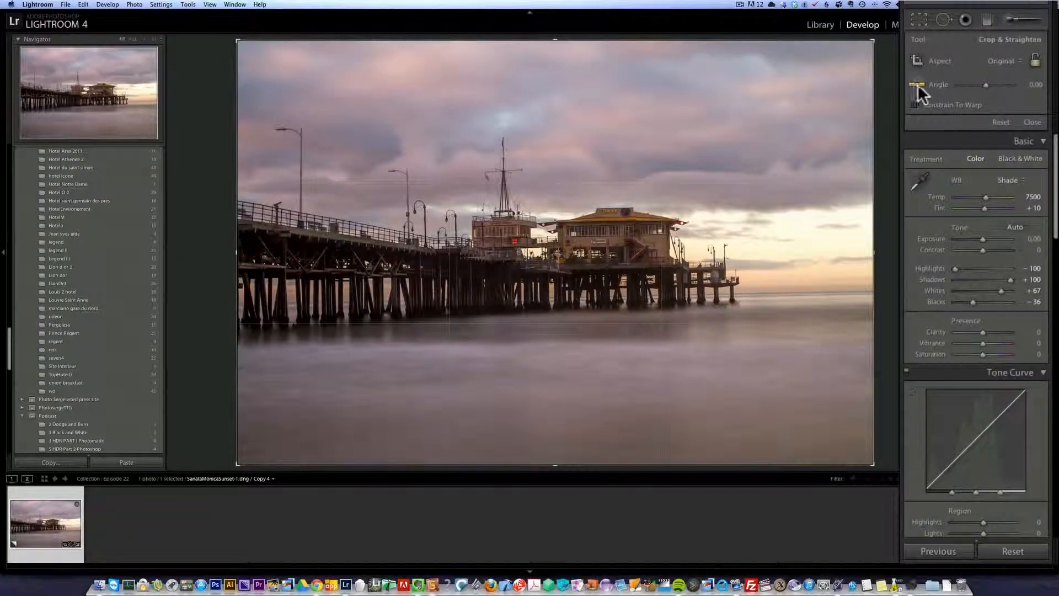
pyautogui.click(915, 83)
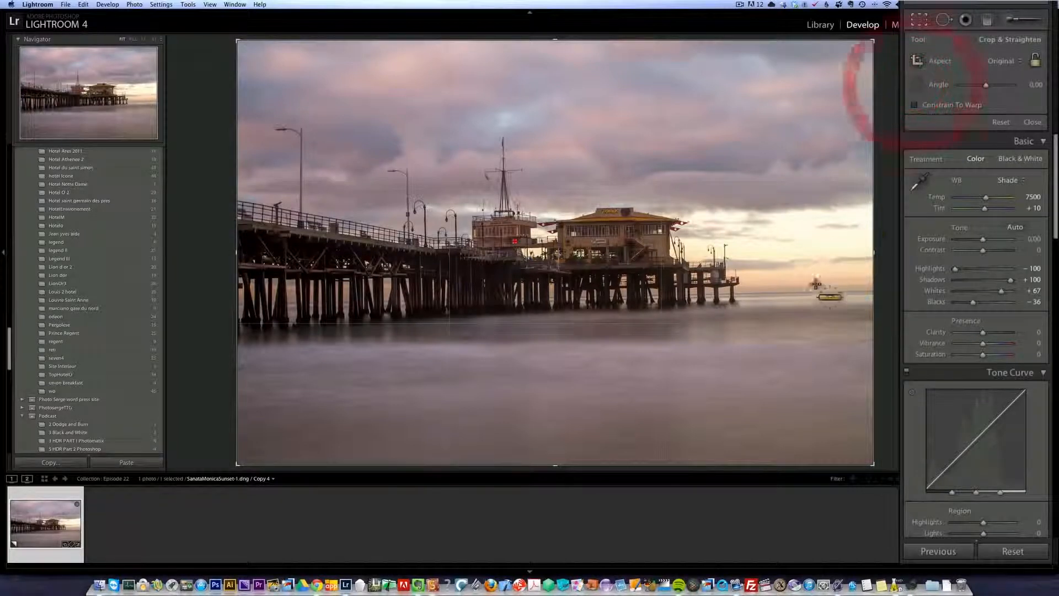
pyautogui.moveTo(870, 292); pyautogui.dragTo(327, 306)
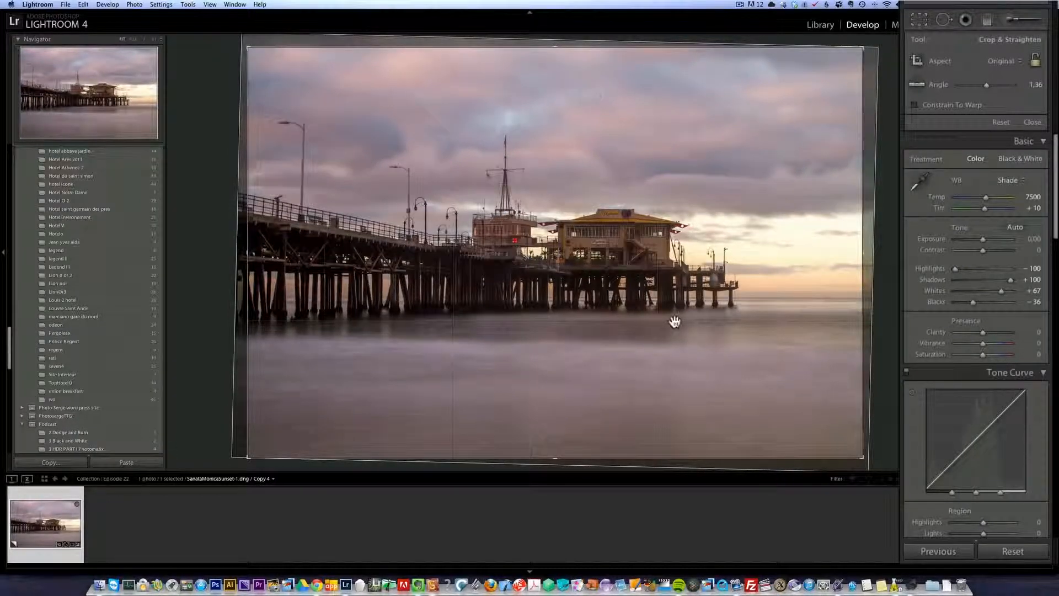
# - Crop the photo to a wide custom format by trimming some sky from above and a strip of water from below
pyautogui.moveTo(556, 45); pyautogui.dragTo(556, 57)
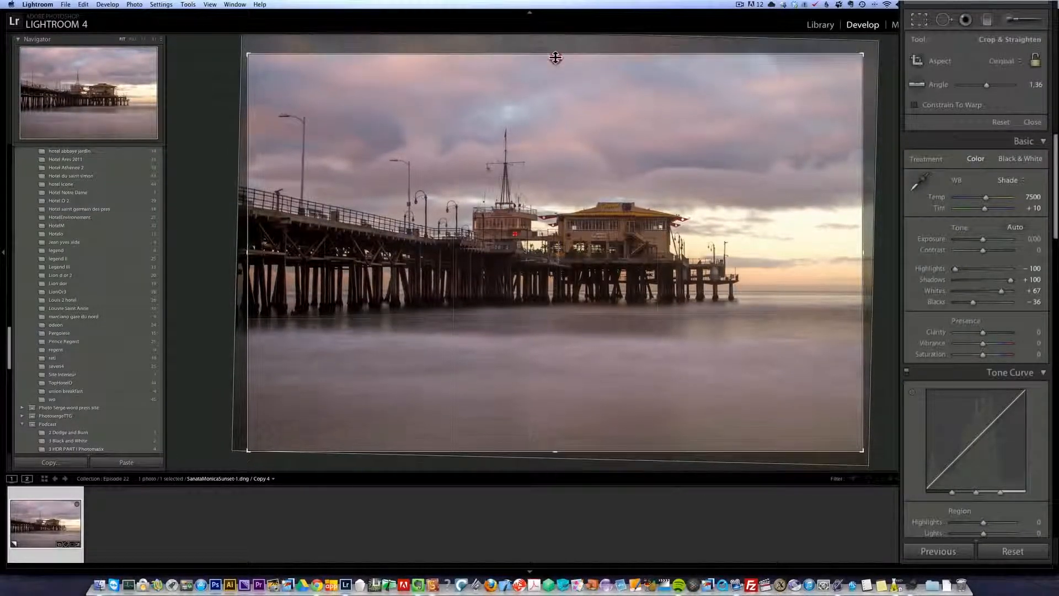
pyautogui.moveTo(553, 448); pyautogui.dragTo(554, 423)
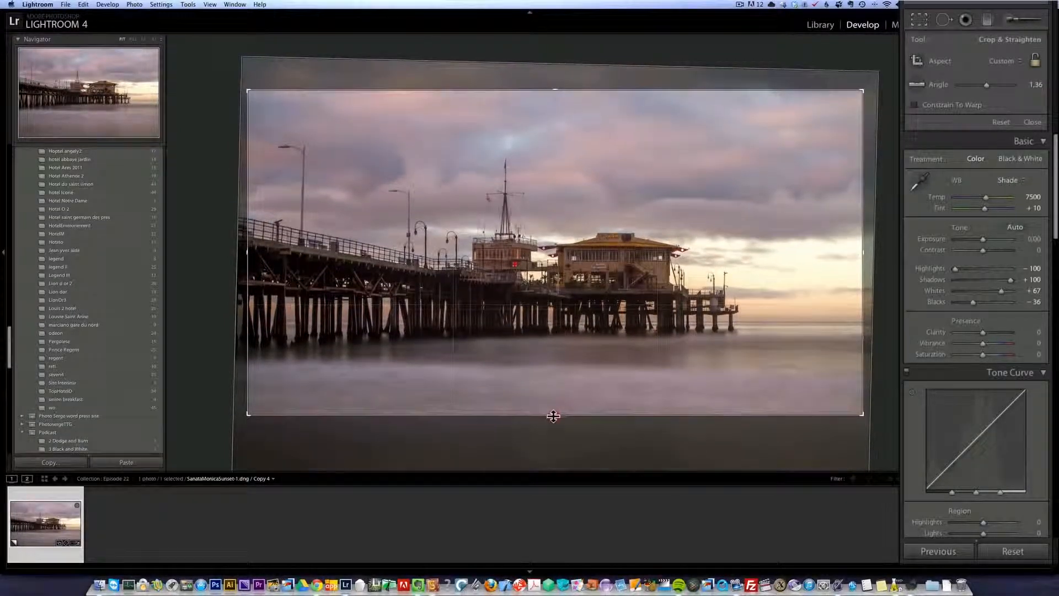
pyautogui.click(552, 414)
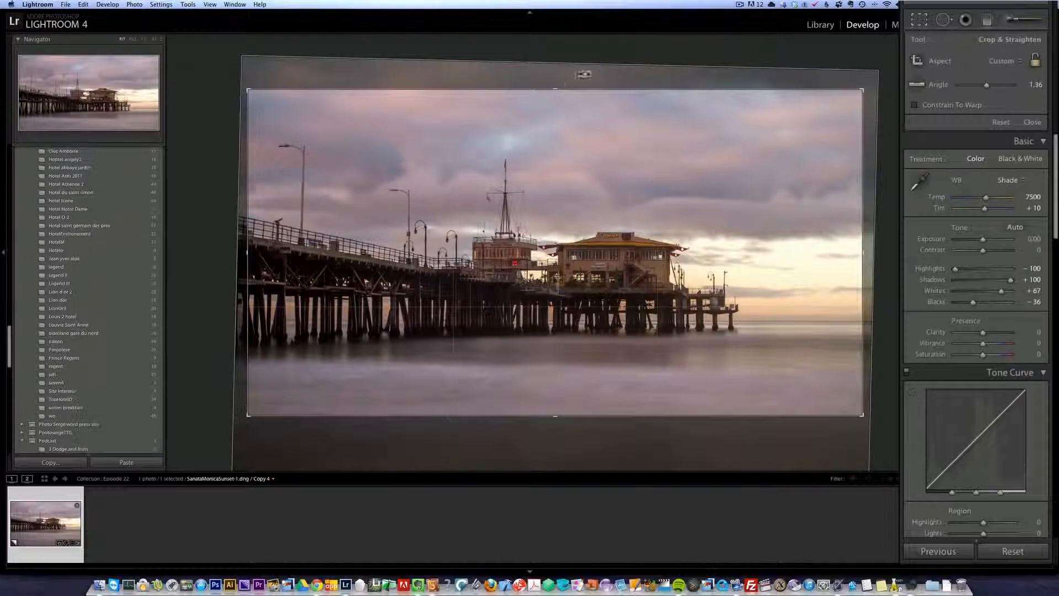
pyautogui.moveTo(558, 87); pyautogui.dragTo(556, 82)
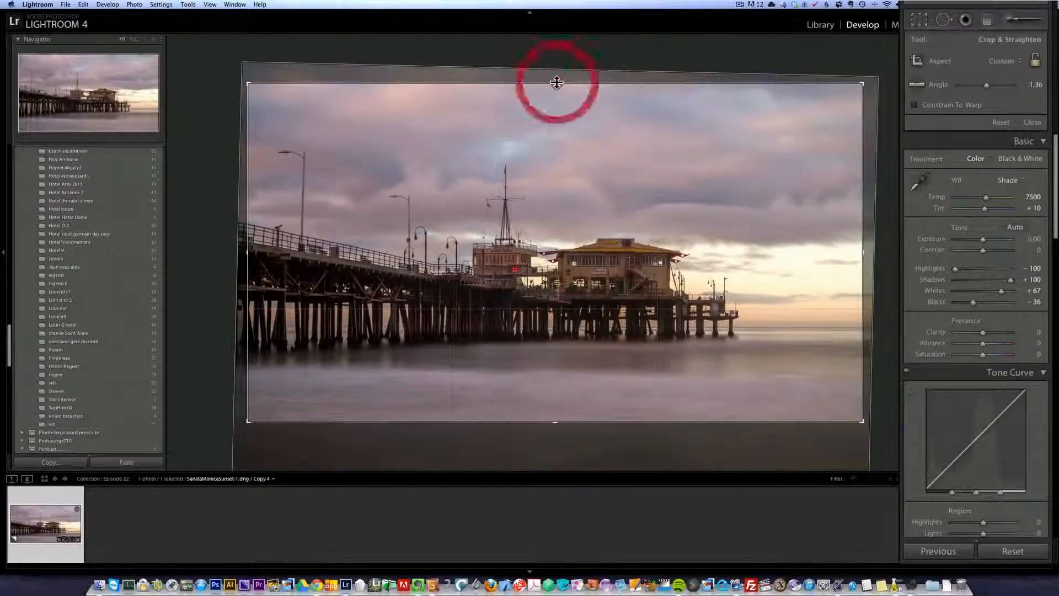
pyautogui.click(555, 87)
pyautogui.moveTo(553, 418); pyautogui.dragTo(554, 414)
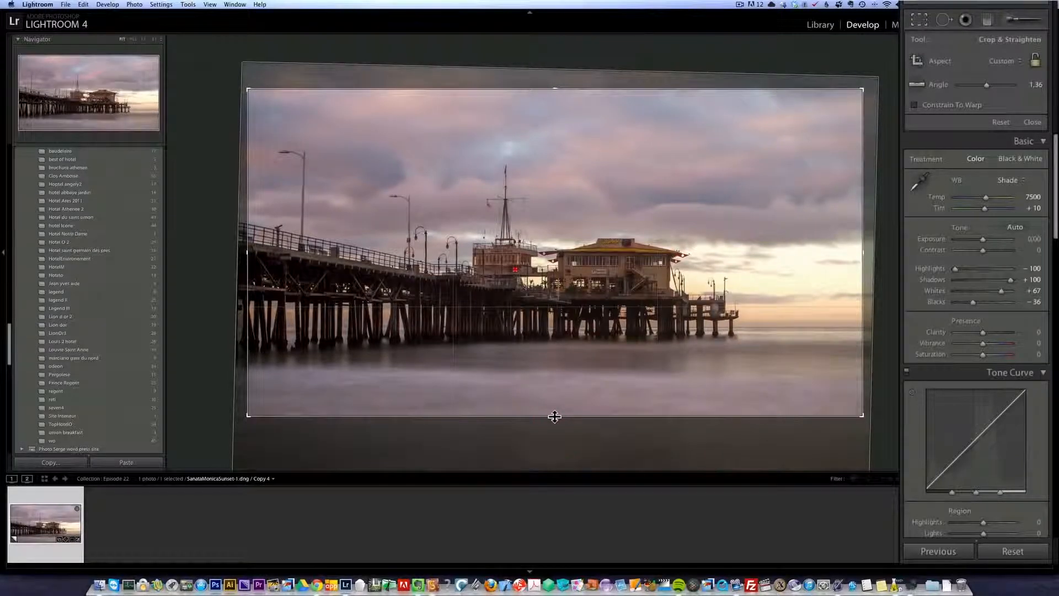
pyautogui.press('Return')
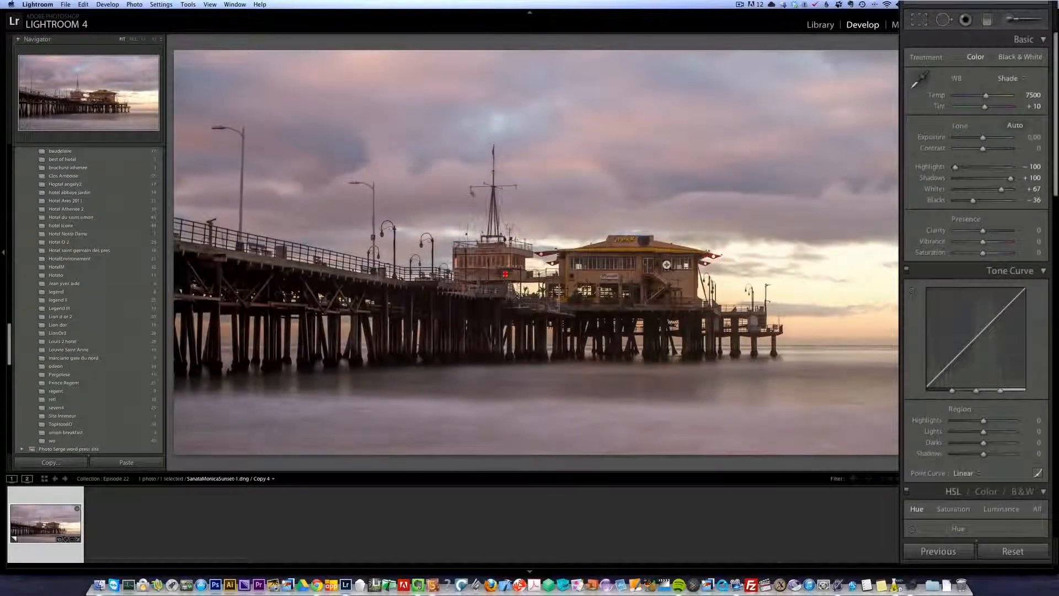
# - Reset the graduated filter's effects and apply a filter from the upper sky down to the pier with Temp −22
pyautogui.click(987, 20)
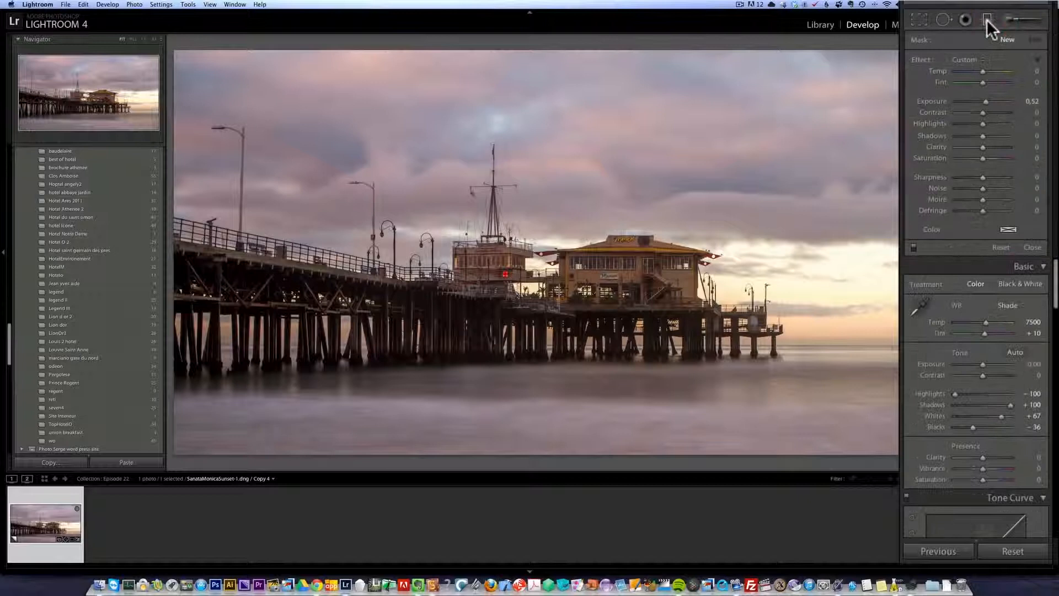
pyautogui.press('alt')
pyautogui.keyDown('alt'); pyautogui.click(923, 61); pyautogui.keyUp('alt')
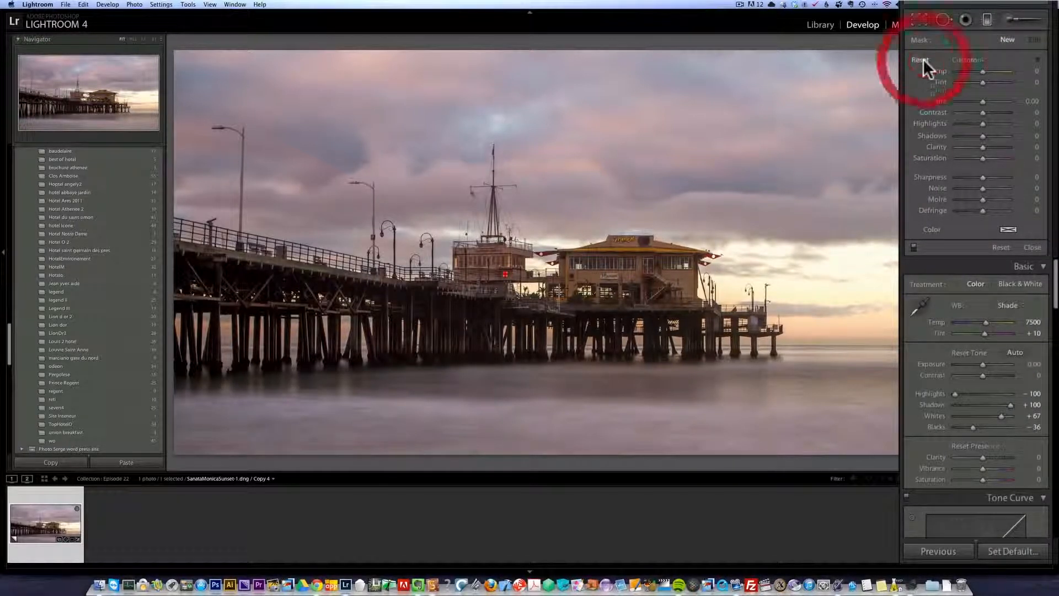
pyautogui.moveTo(546, 138); pyautogui.dragTo(543, 307)
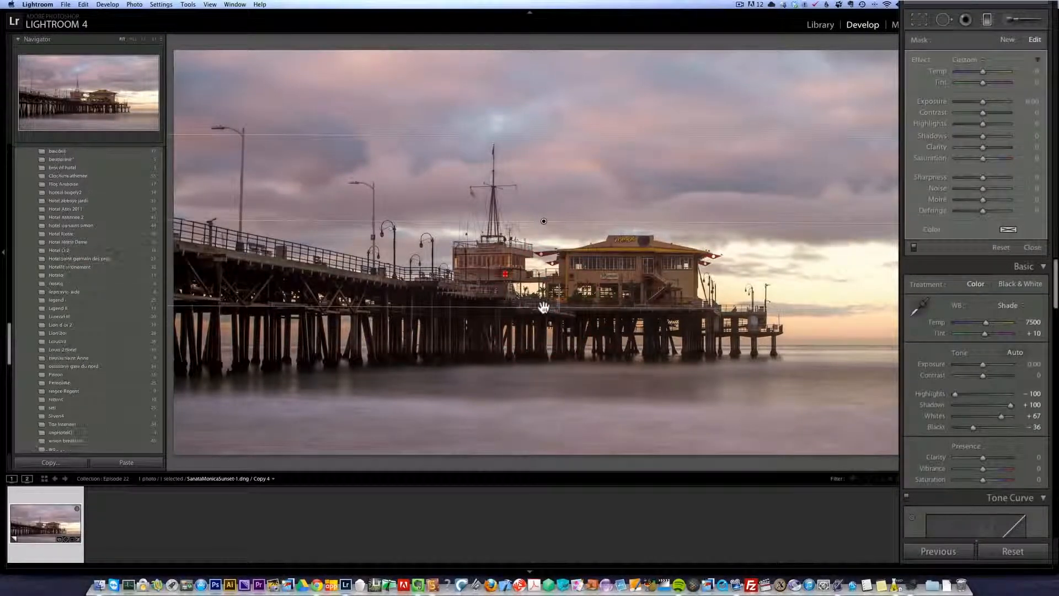
pyautogui.moveTo(981, 70); pyautogui.dragTo(975, 70)
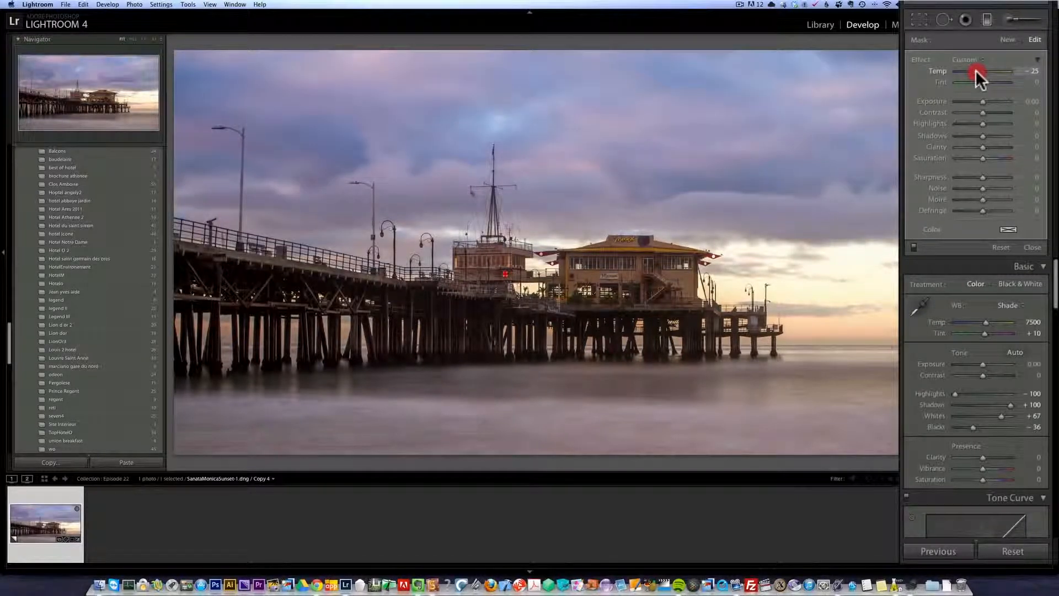
pyautogui.moveTo(976, 71); pyautogui.dragTo(975, 71)
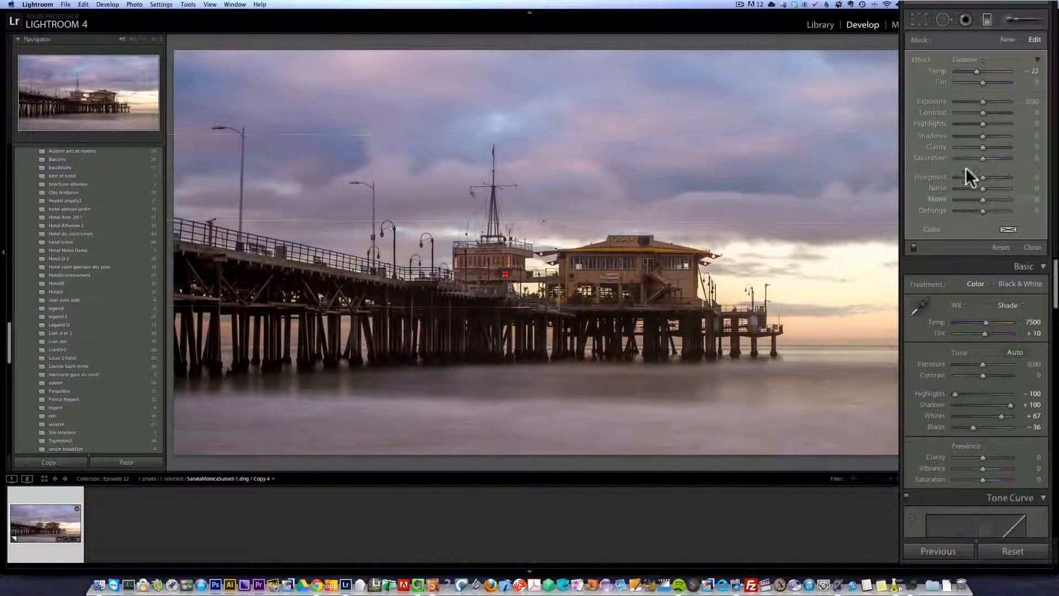
# - Add a second graduated filter from the photo's lower edge up to the pier pilings with Temp 48 and Tint 18
pyautogui.click(1008, 40)
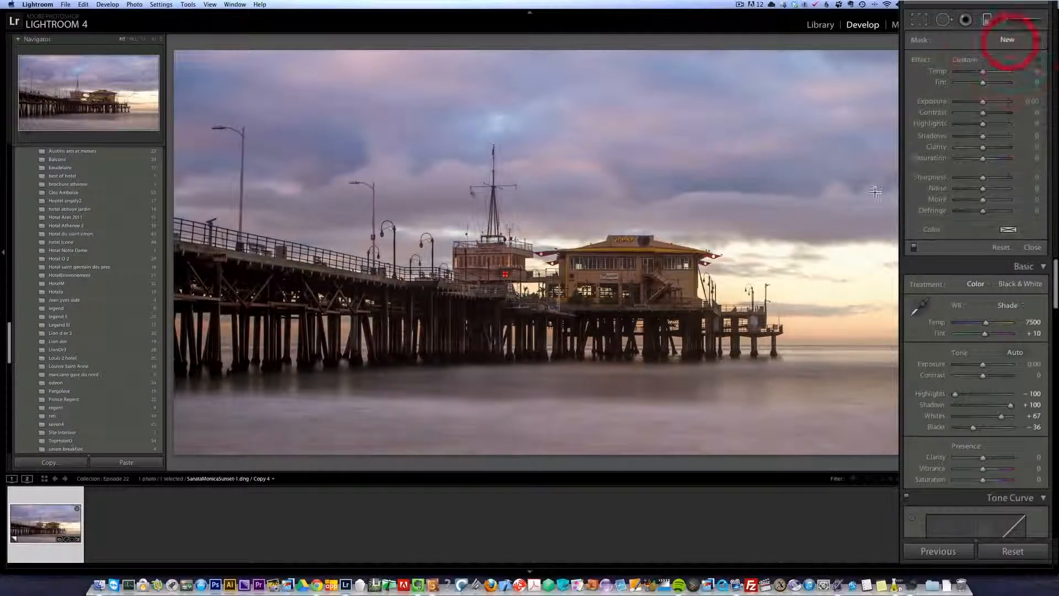
pyautogui.moveTo(560, 453); pyautogui.dragTo(561, 325)
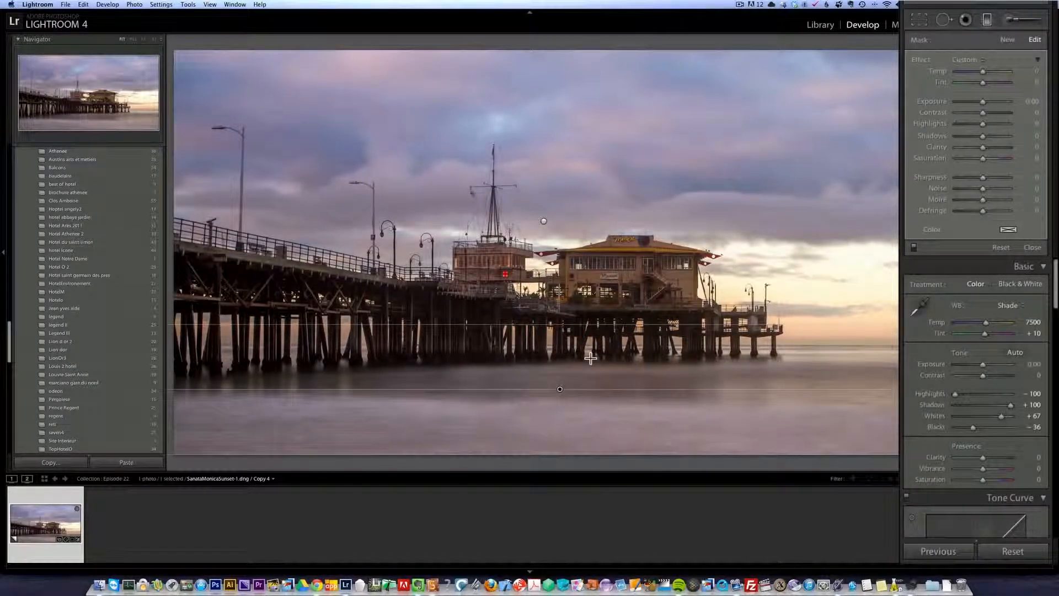
pyautogui.click(992, 68)
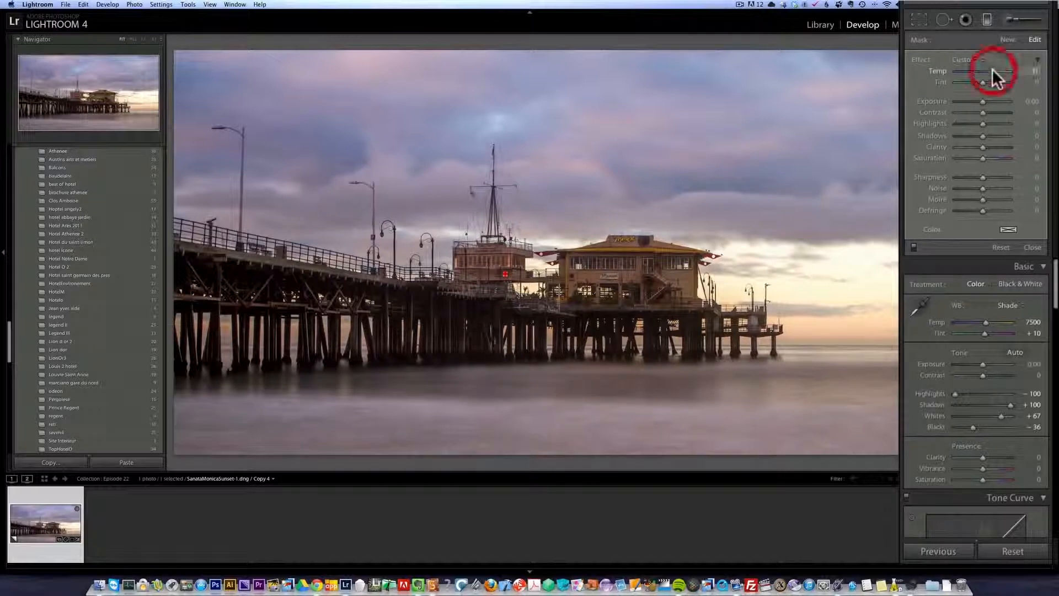
pyautogui.moveTo(993, 68); pyautogui.dragTo(988, 85)
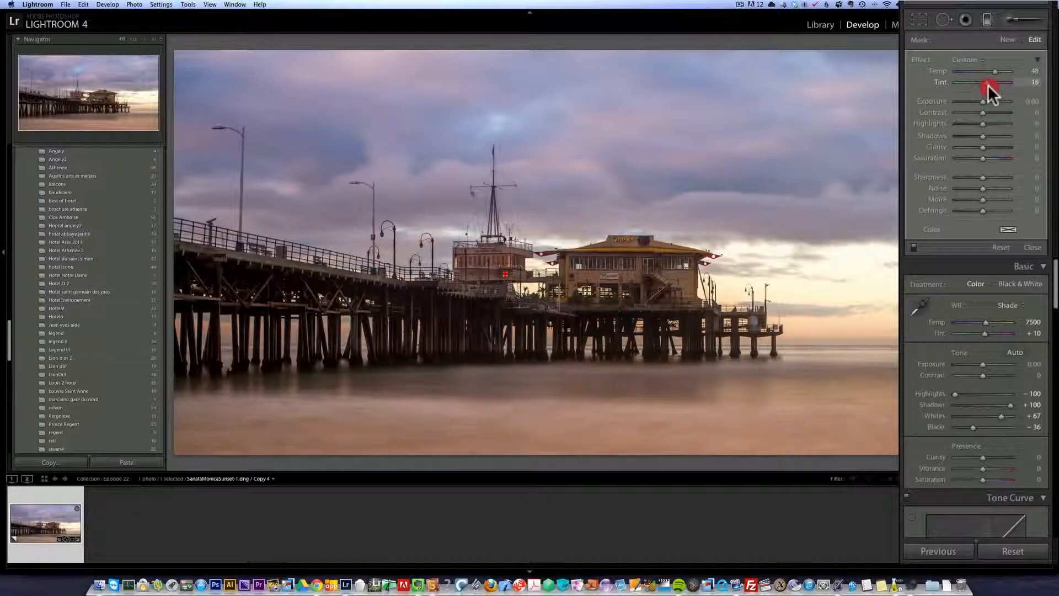
pyautogui.moveTo(987, 85); pyautogui.dragTo(988, 85)
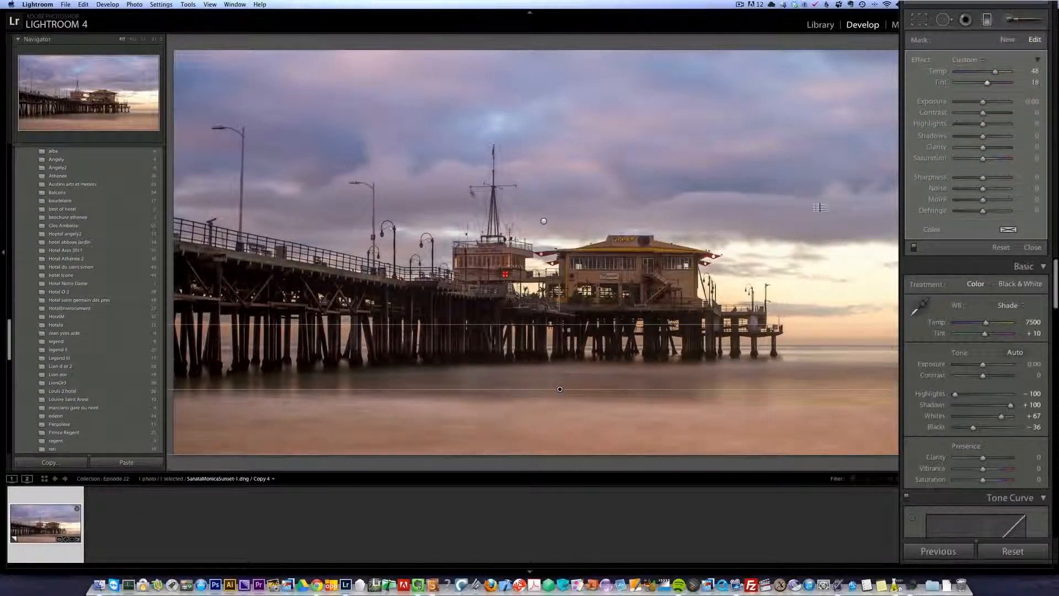
pyautogui.click(1031, 247)
# - Set the photo's Contrast to +38 and change the camera calibration profile to Camera Landscape
pyautogui.click(991, 146)
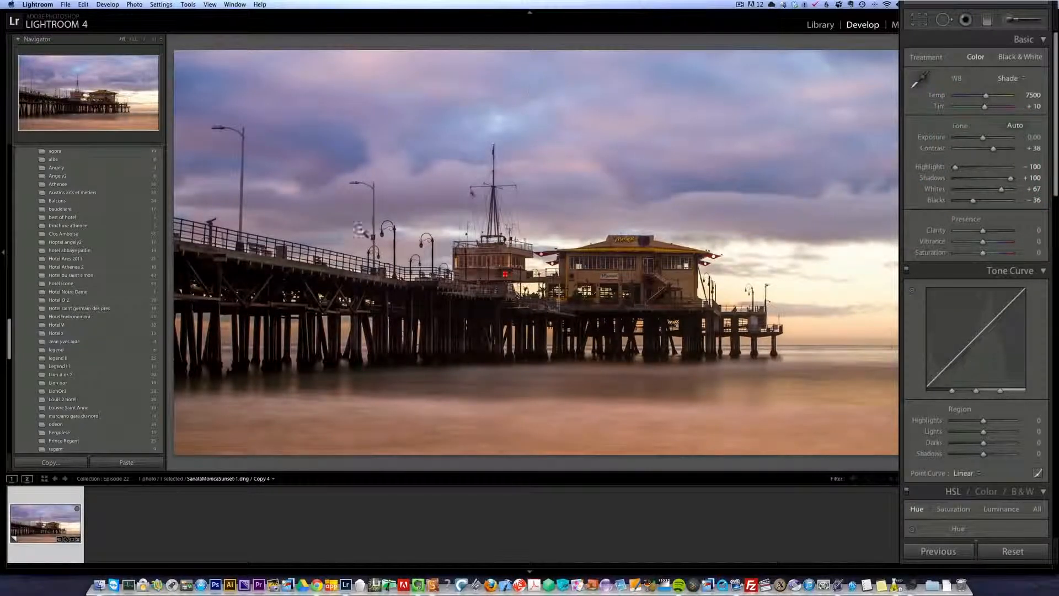
pyautogui.scroll(-15, 1055, 190)
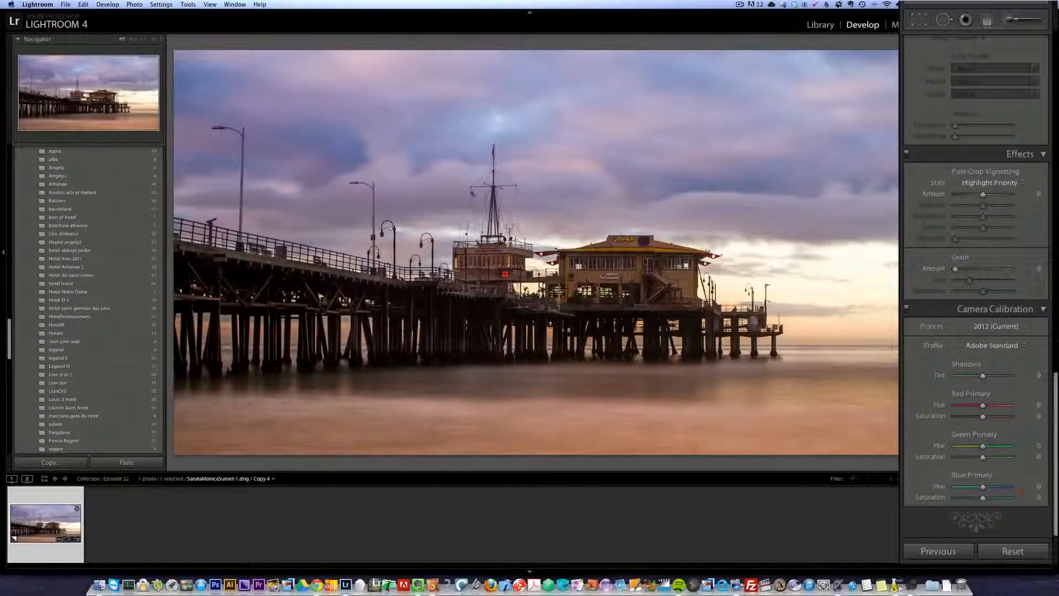
pyautogui.click(1001, 346)
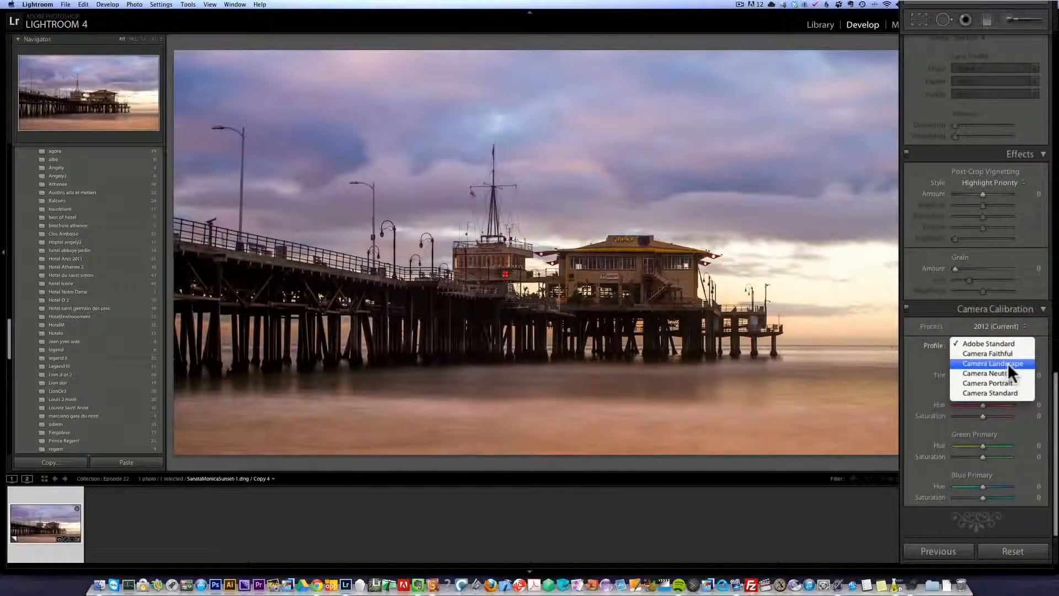
pyautogui.click(1007, 363)
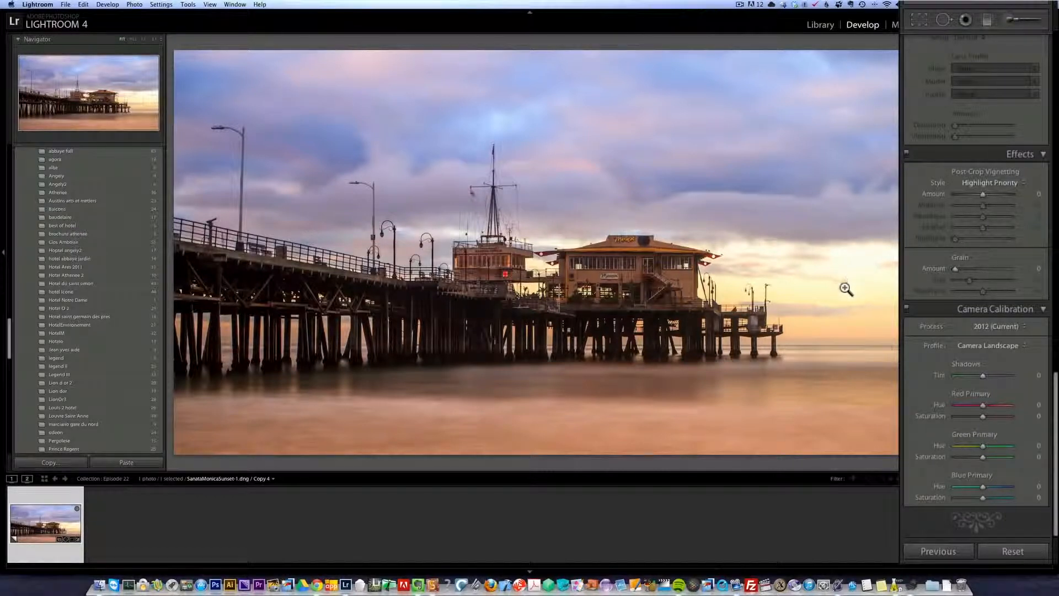
# - Paint the horizon sky and the pier with a size 22 Adjustment Brush using Temp 55 and Tint 58, and compare with the brush effect off
pyautogui.moveTo(1055, 397); pyautogui.dragTo(1055, 58)
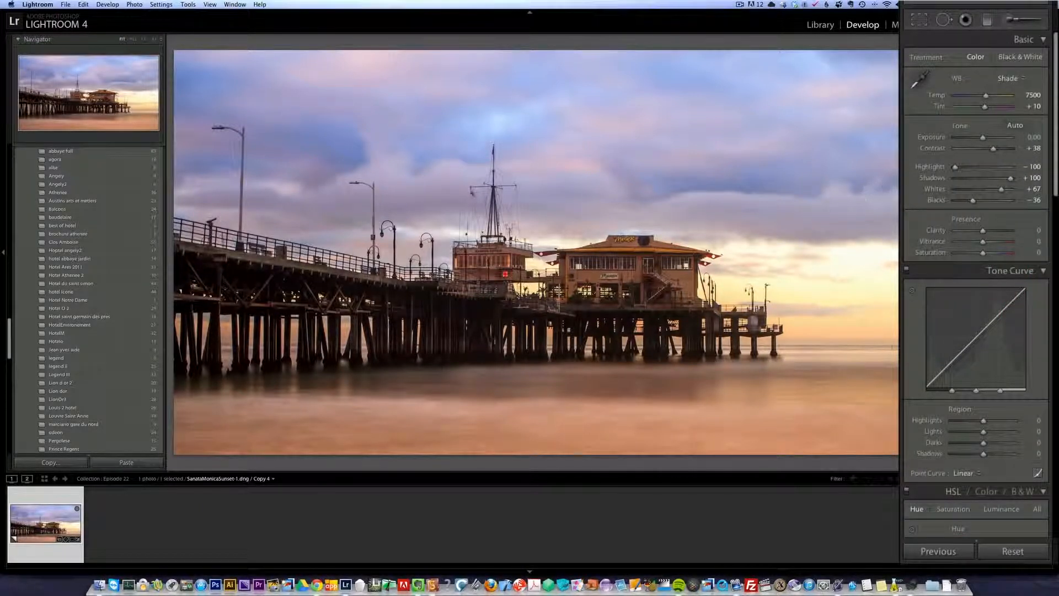
pyautogui.click(1002, 20)
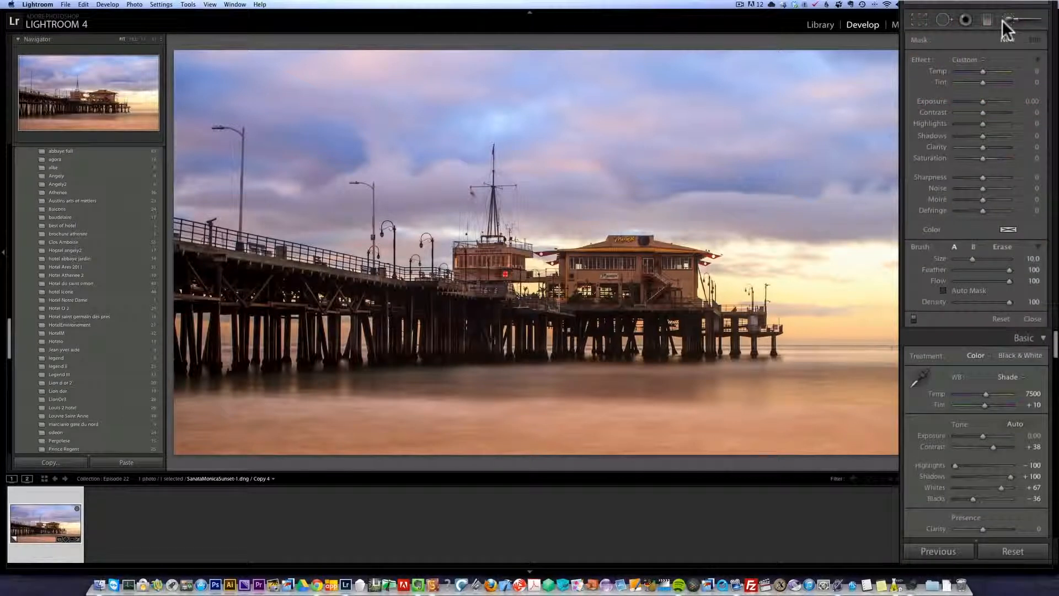
pyautogui.scroll(3, 844, 281)
pyautogui.scroll(2, 849, 295)
pyautogui.click(996, 71)
pyautogui.click(997, 82)
pyautogui.scroll(2, 894, 287)
pyautogui.scroll(5, 894, 287)
pyautogui.moveTo(860, 290)
pyautogui.mouseDown()
pyautogui.moveTo(701, 276)
pyautogui.moveTo(566, 312)
pyautogui.mouseUp()
pyautogui.moveTo(333, 305)
pyautogui.mouseDown()
pyautogui.moveTo(163, 298)
pyautogui.moveTo(262, 286)
pyautogui.mouseUp()
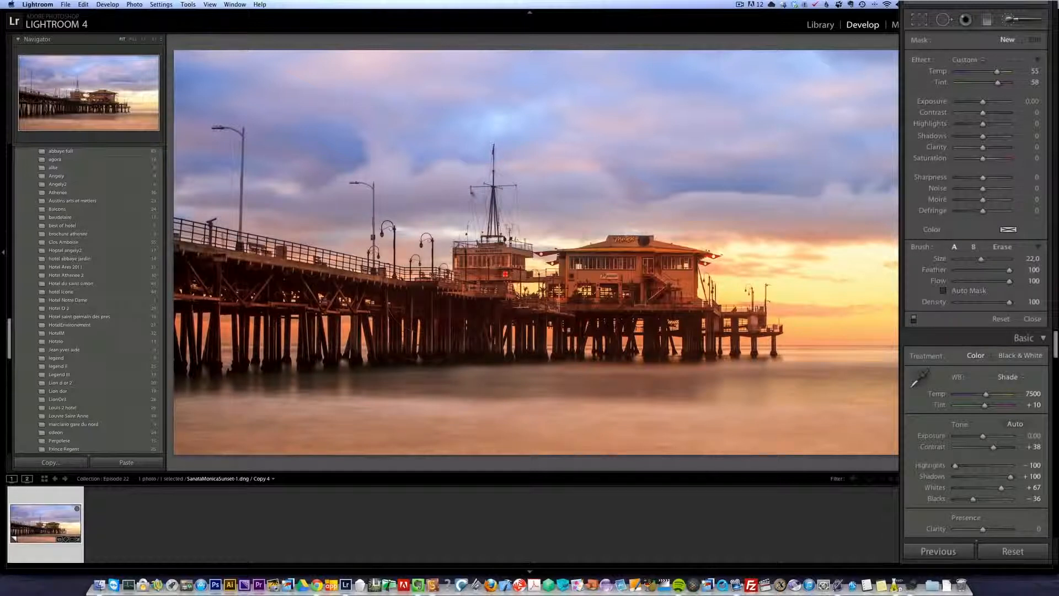
pyautogui.moveTo(849, 293)
pyautogui.mouseDown()
pyautogui.moveTo(420, 287)
pyautogui.moveTo(215, 268)
pyautogui.moveTo(223, 276)
pyautogui.moveTo(214, 306)
pyautogui.mouseUp()
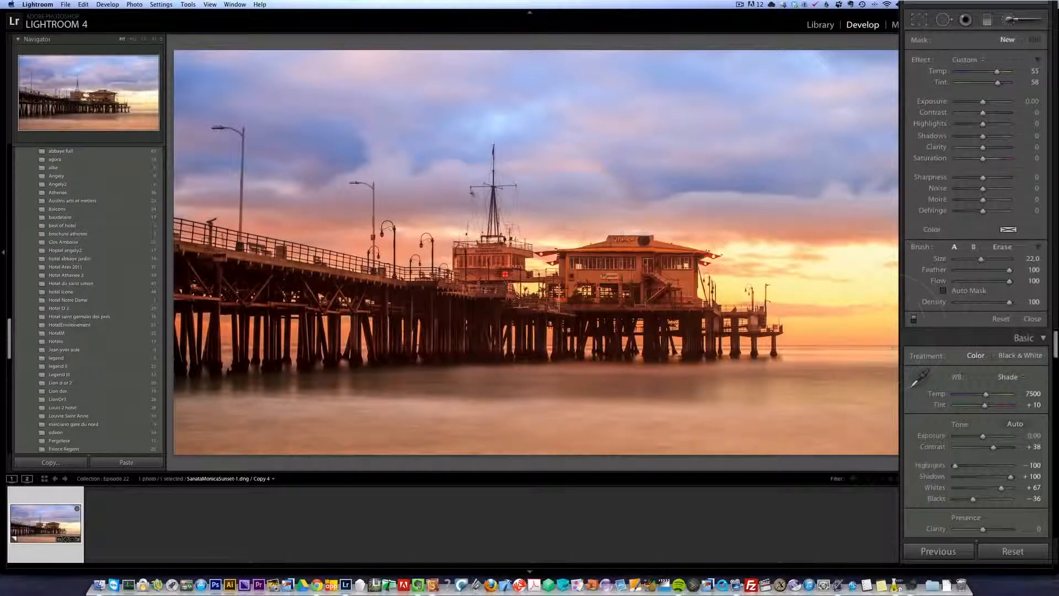
pyautogui.click(915, 320)
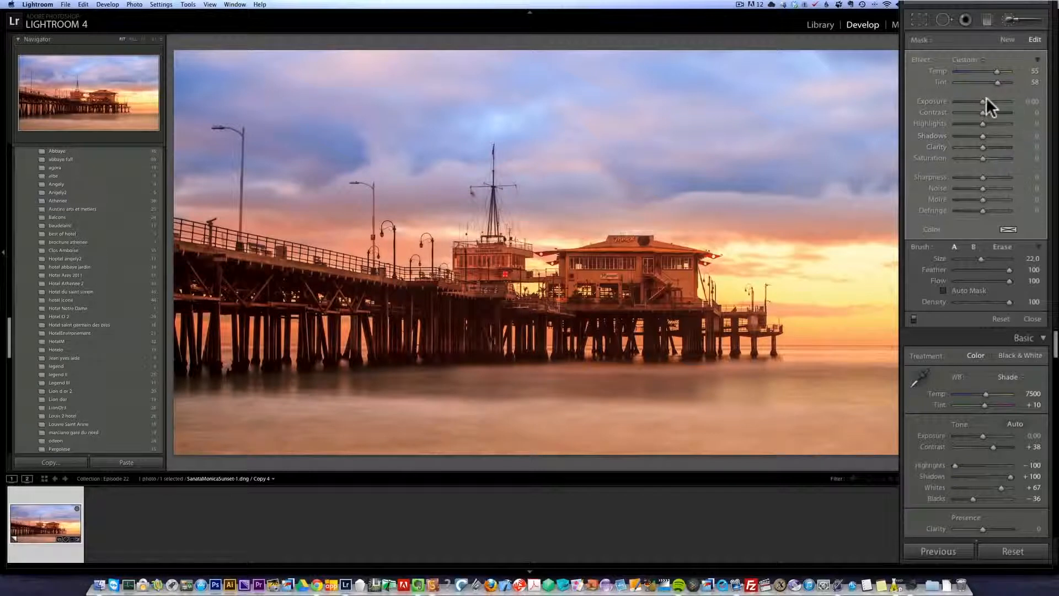
# - Set the horizon and pier brush adjustment's Exposure to −0.24 and Tint to 72, and close the Adjustment Brush
pyautogui.moveTo(983, 101); pyautogui.dragTo(981, 102)
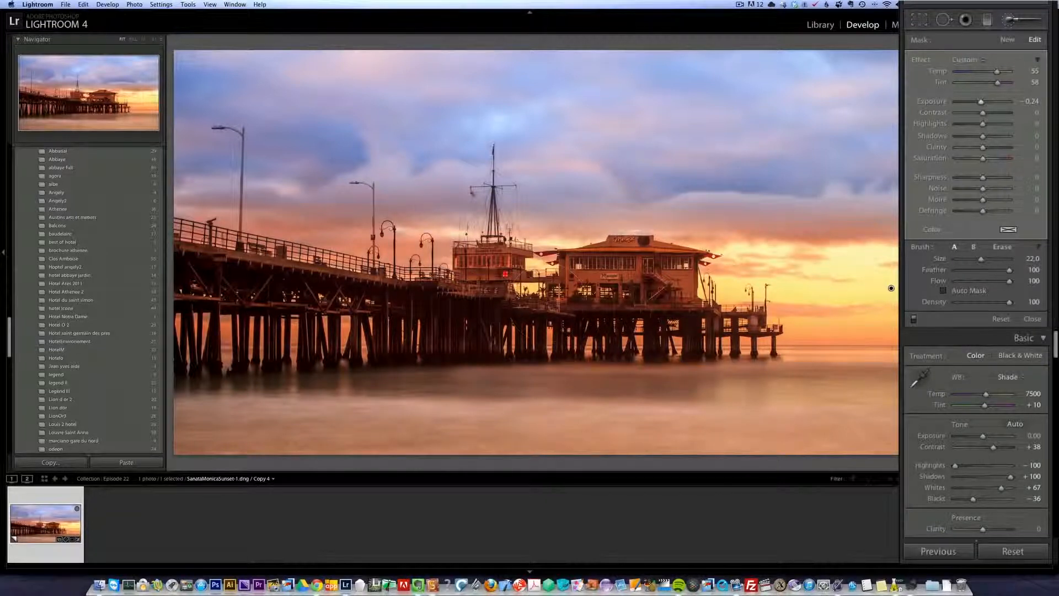
pyautogui.click(1003, 81)
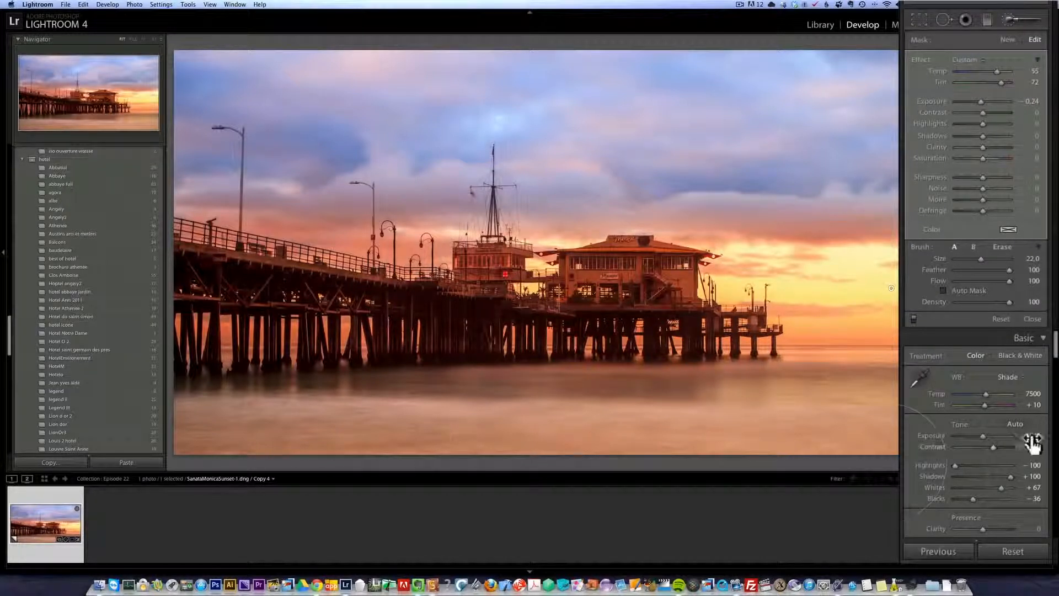
pyautogui.click(1032, 320)
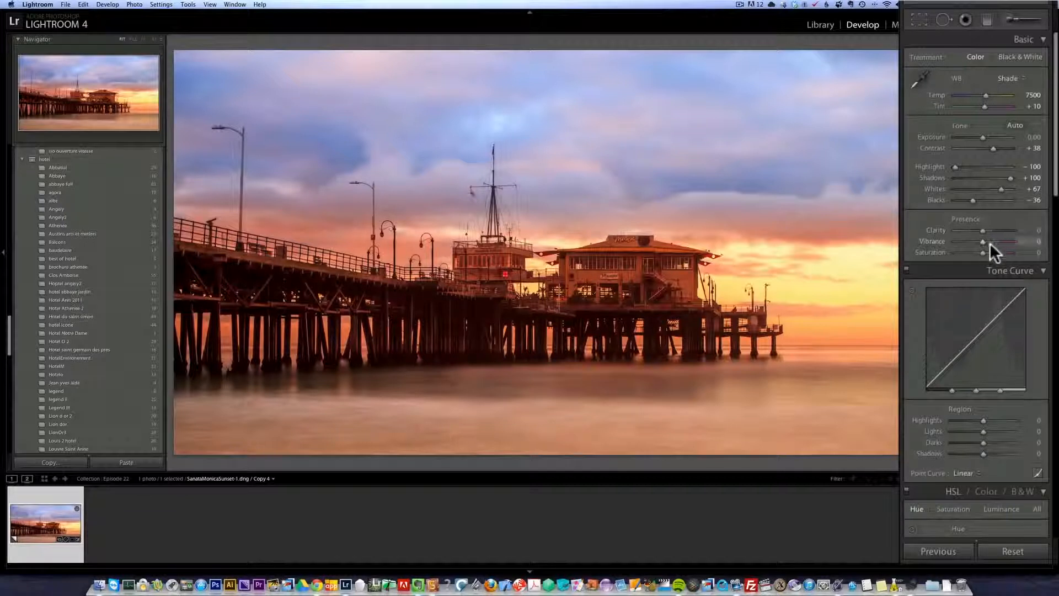
# - Set the photo's Vibrance to +29
pyautogui.click(991, 240)
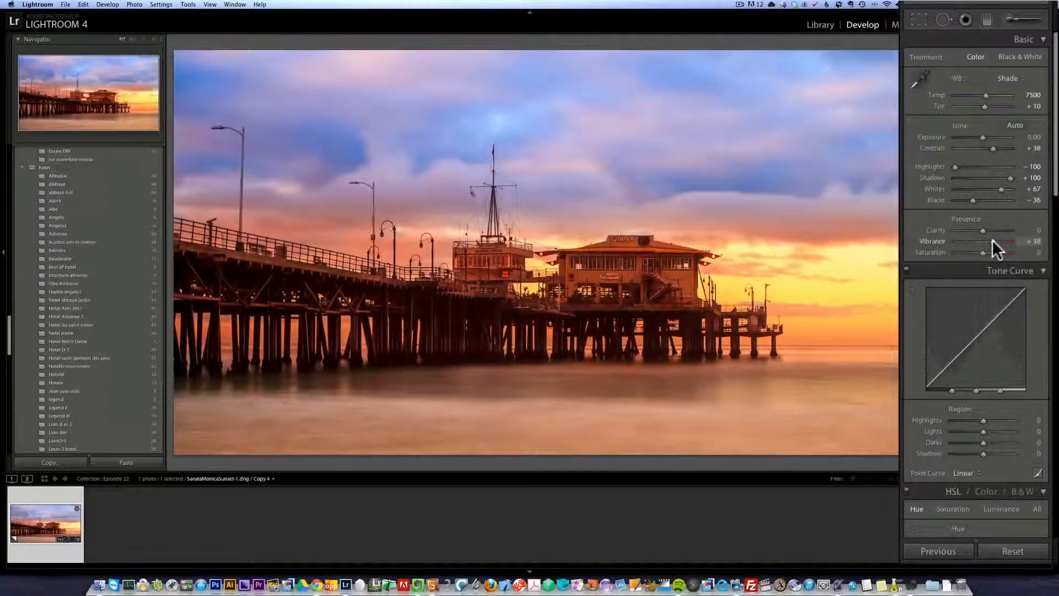
pyautogui.moveTo(991, 240); pyautogui.dragTo(991, 240)
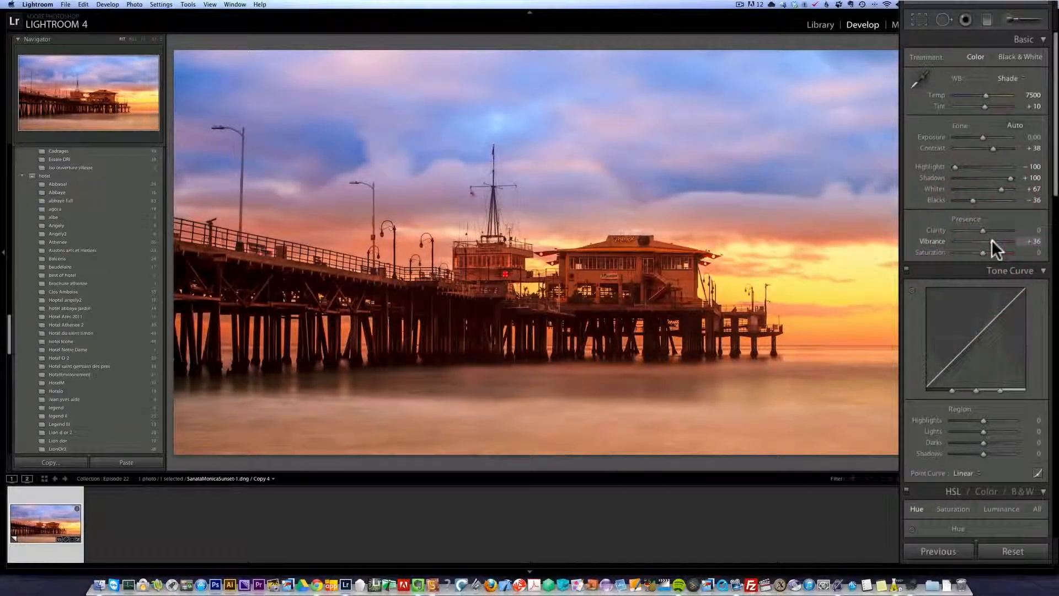
pyautogui.click(989, 240)
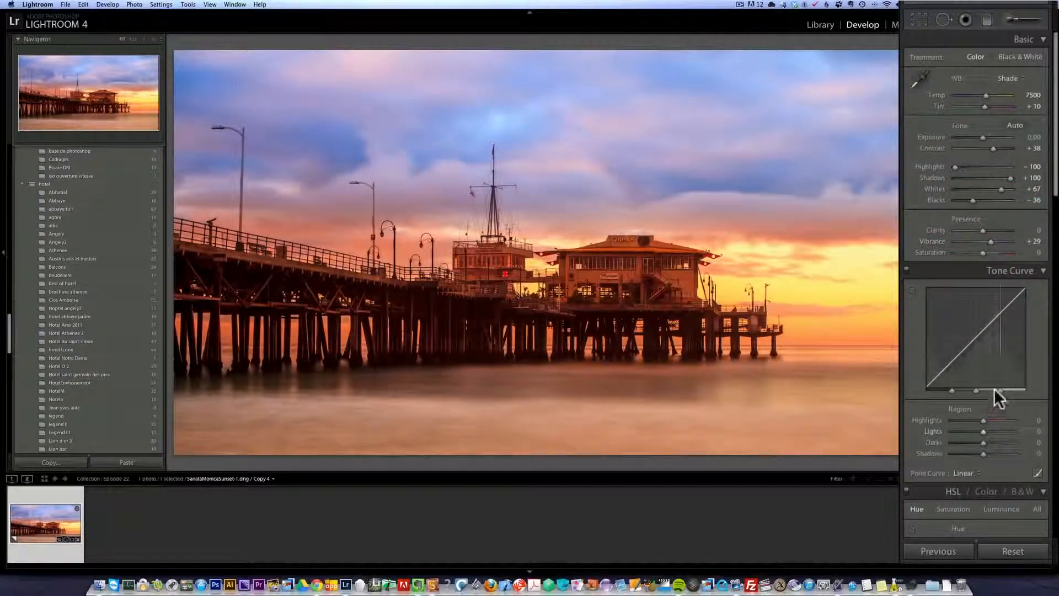
# - Add a Highlight Priority post-crop vignette with an Amount of −16
pyautogui.scroll(-15, 994, 388)
pyautogui.scroll(-8, 994, 389)
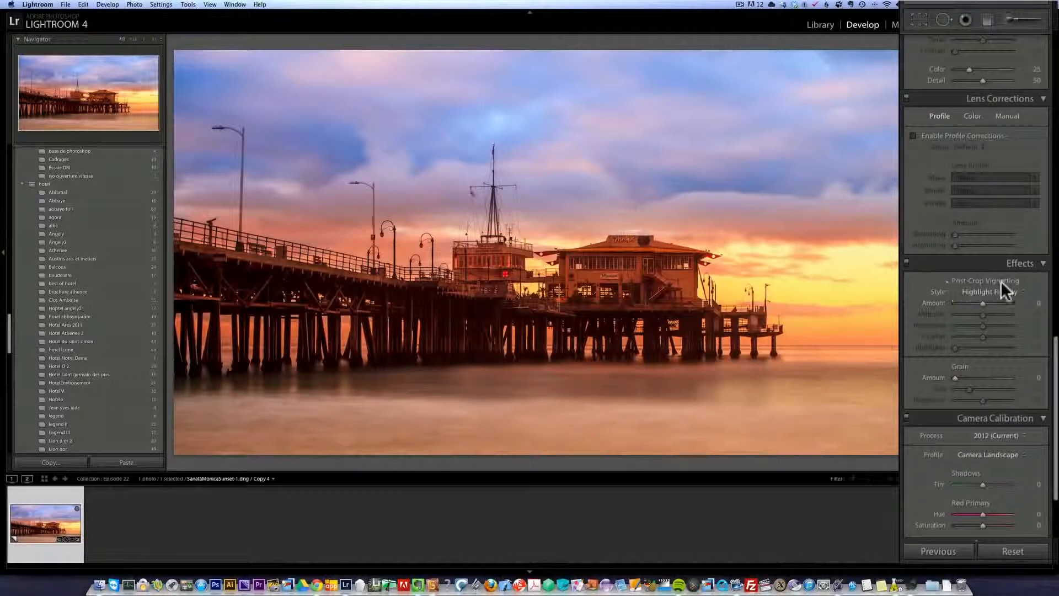
pyautogui.moveTo(981, 302); pyautogui.dragTo(977, 301)
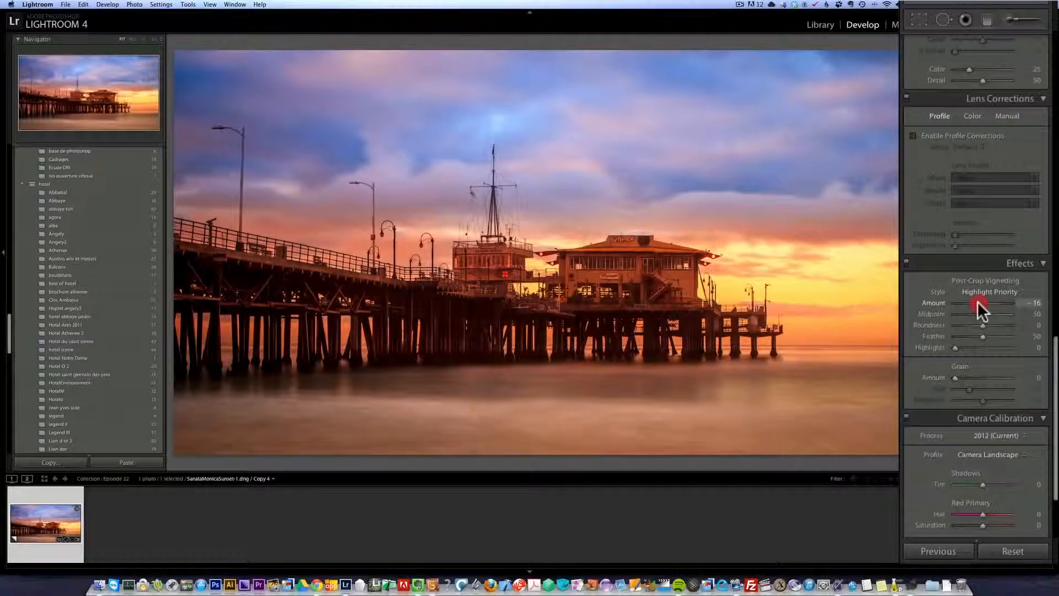
# - Reset the Adjustment Brush effects and brighten the pier building with a size 14 brush using Exposure 0.61
pyautogui.scroll(10, 927, 267)
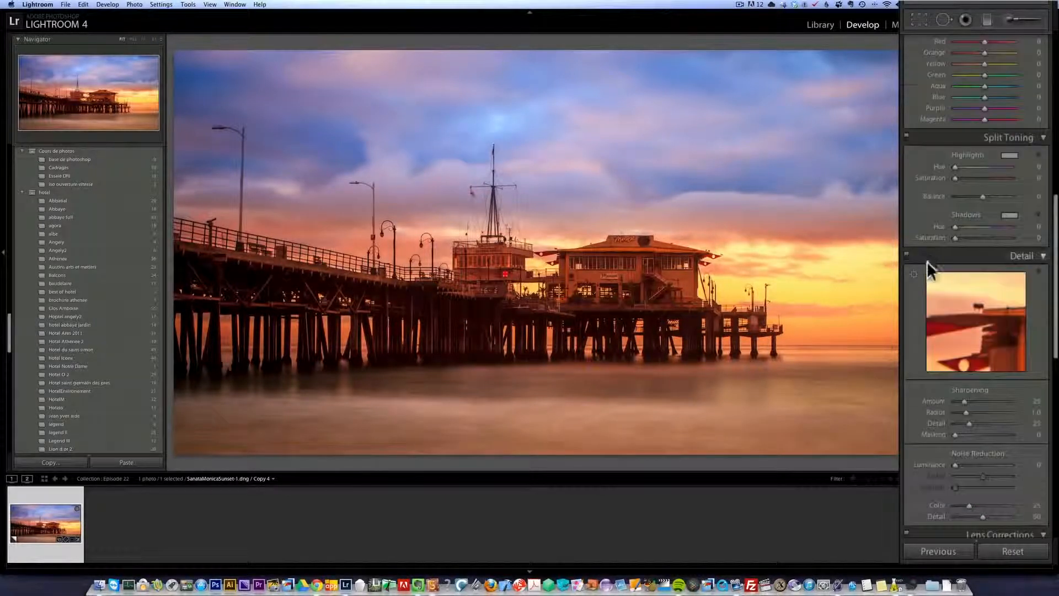
pyautogui.scroll(8, 927, 265)
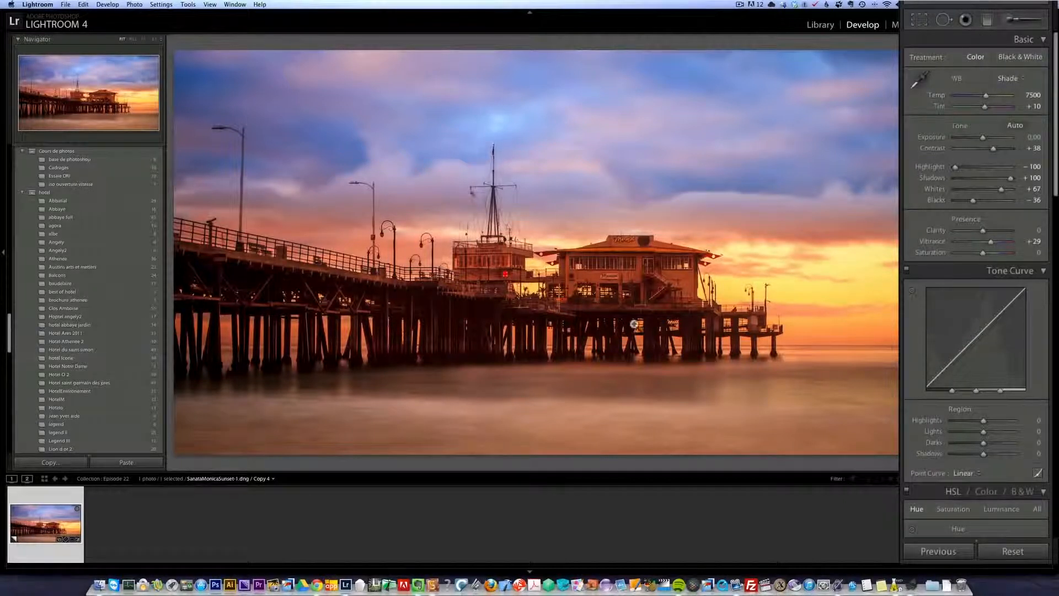
pyautogui.click(1010, 20)
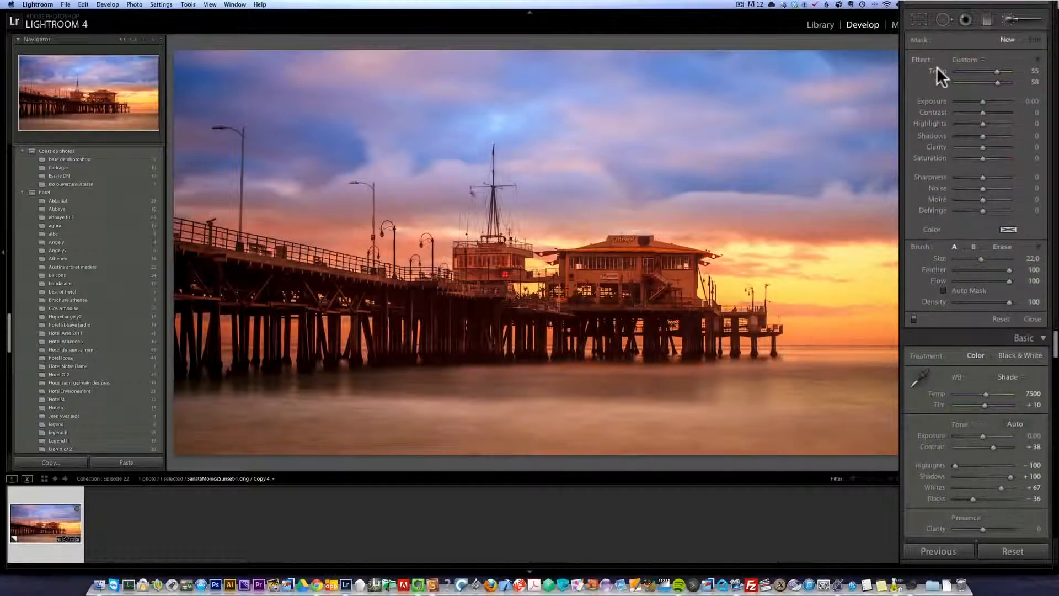
pyautogui.doubleClick(924, 58)
pyautogui.moveTo(983, 99); pyautogui.dragTo(988, 100)
pyautogui.scroll(-5, 597, 280)
pyautogui.click(598, 282)
pyautogui.scroll(-3, 431, 301)
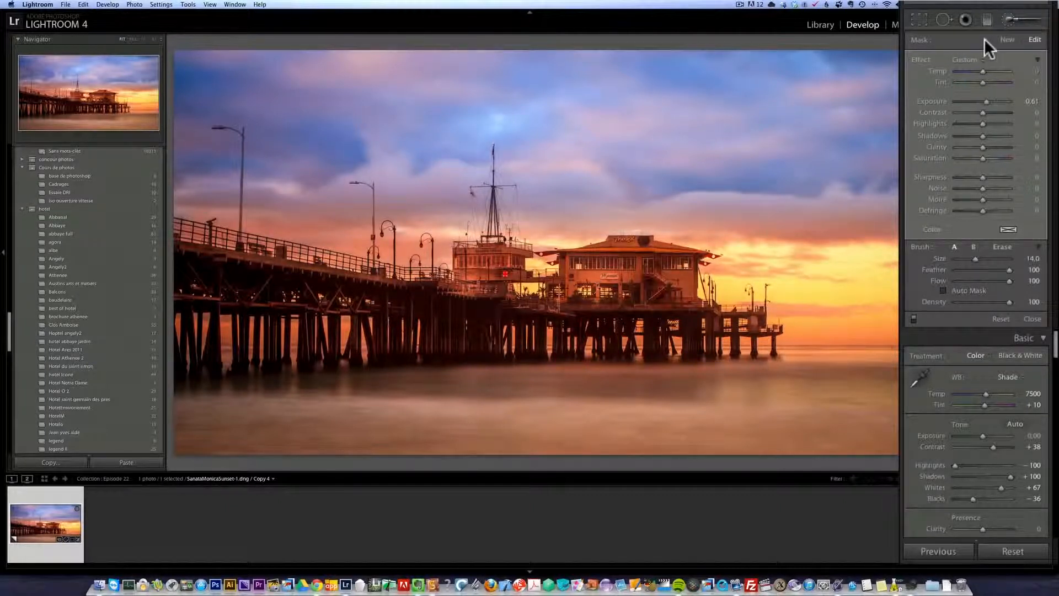
# - Start a new brush adjustment with Size 9, Flow 62 and Density 66, paint over the clouds with Exposure 0.61, and close the brush
pyautogui.click(1005, 38)
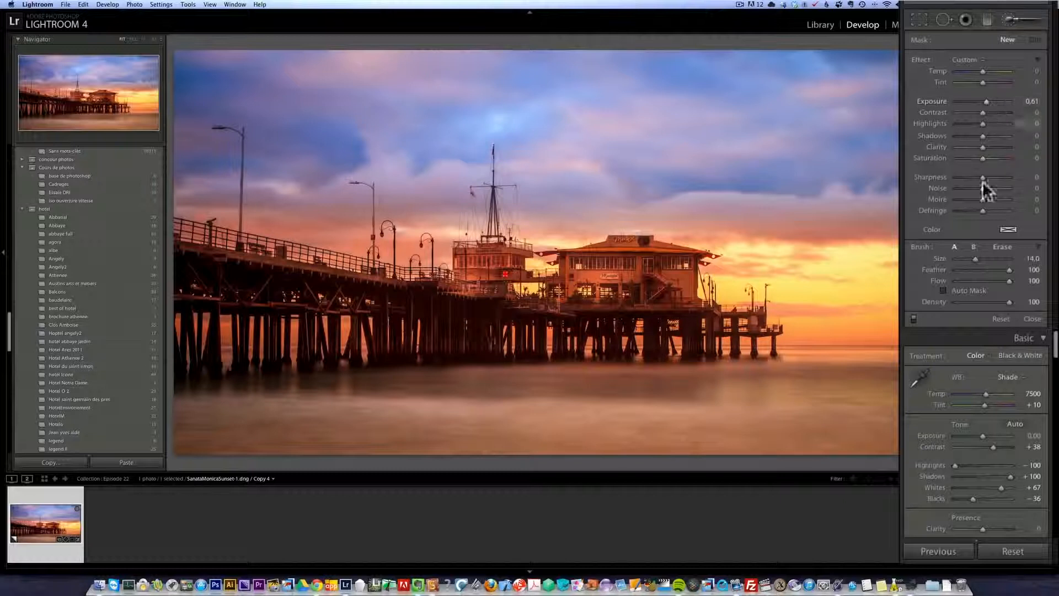
pyautogui.click(988, 280)
pyautogui.click(990, 301)
pyautogui.scroll(-5, 543, 119)
pyautogui.moveTo(189, 187); pyautogui.dragTo(302, 190)
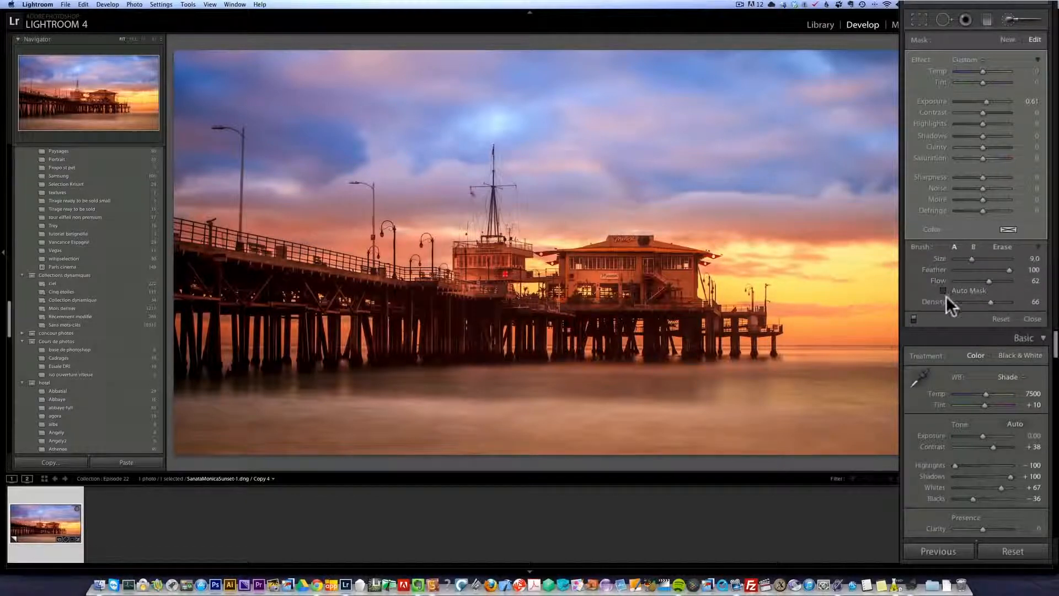
pyautogui.click(1032, 319)
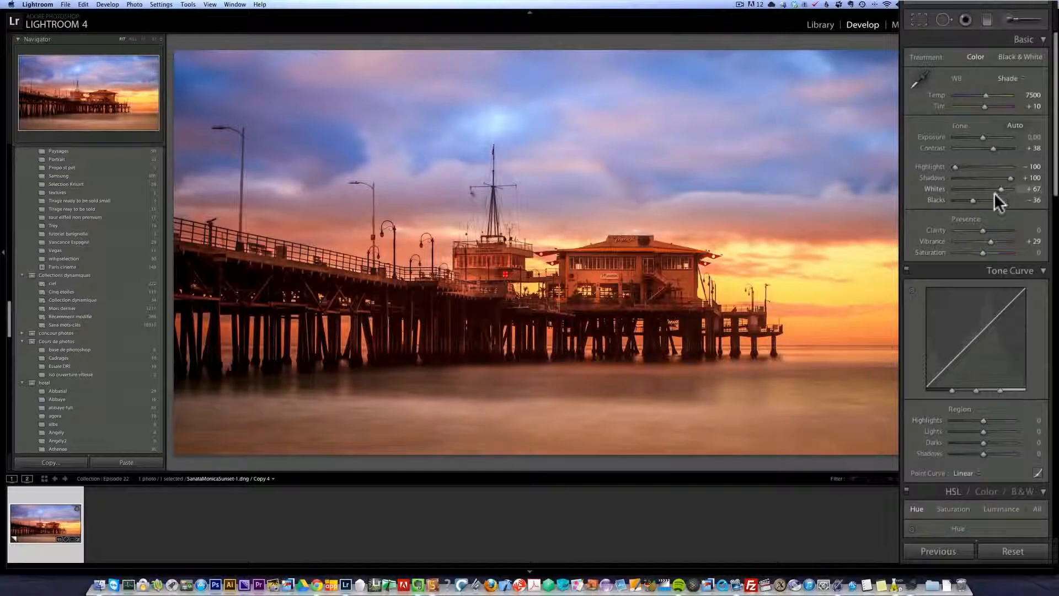
# - Set the photo's Clarity to +38 and check the image in the side-by-side before and after view
pyautogui.click(992, 230)
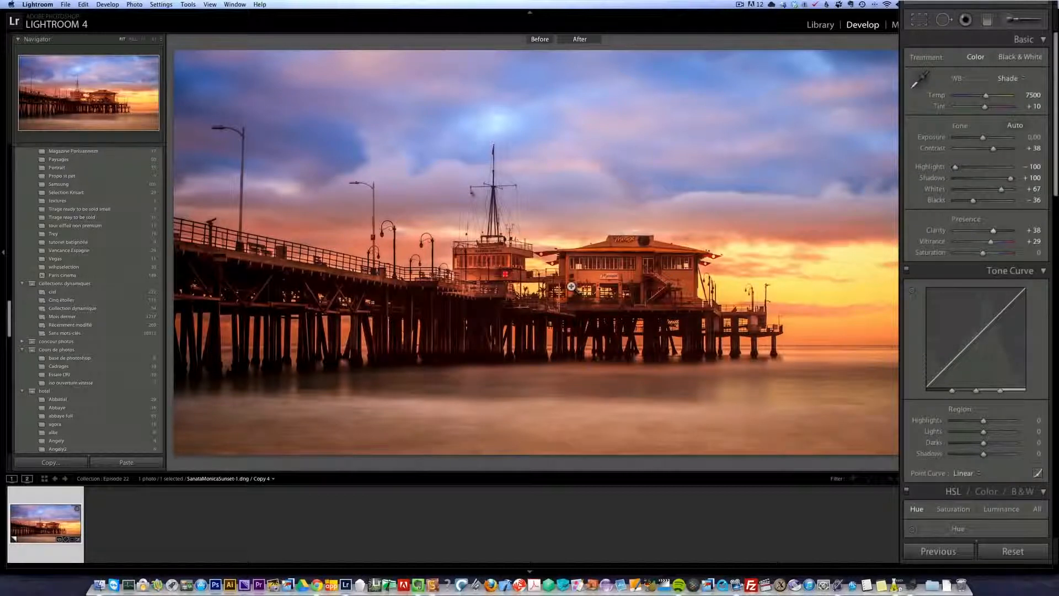
pyautogui.press('y')
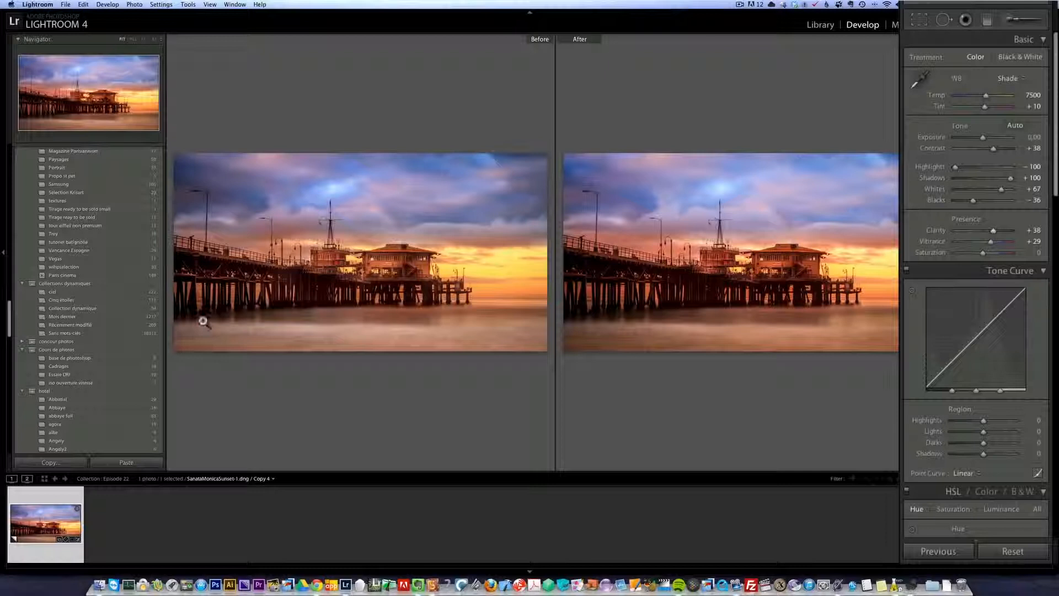
pyautogui.press('y')
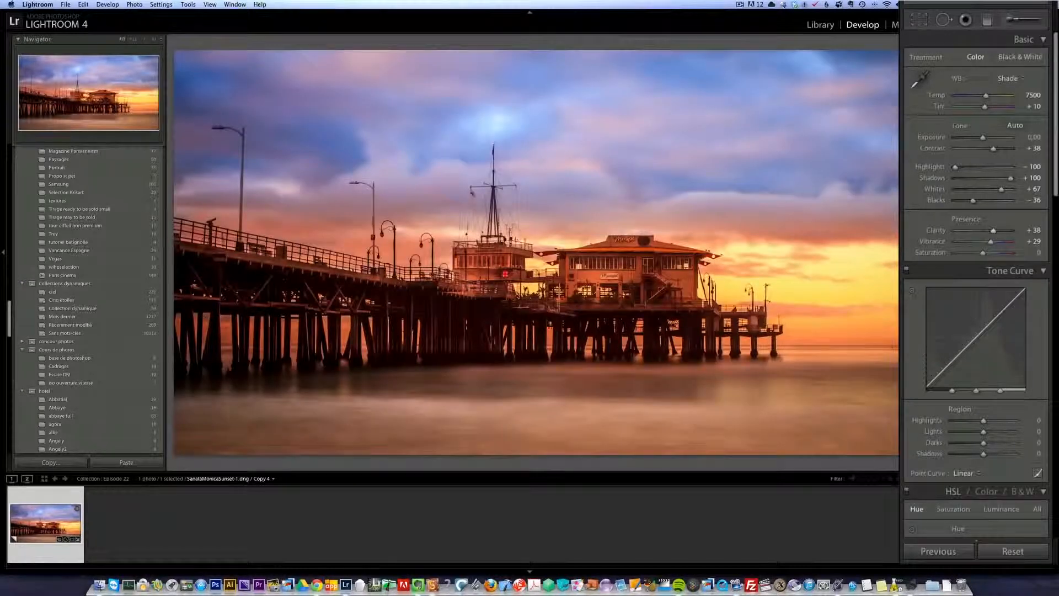
pyautogui.click(819, 25)
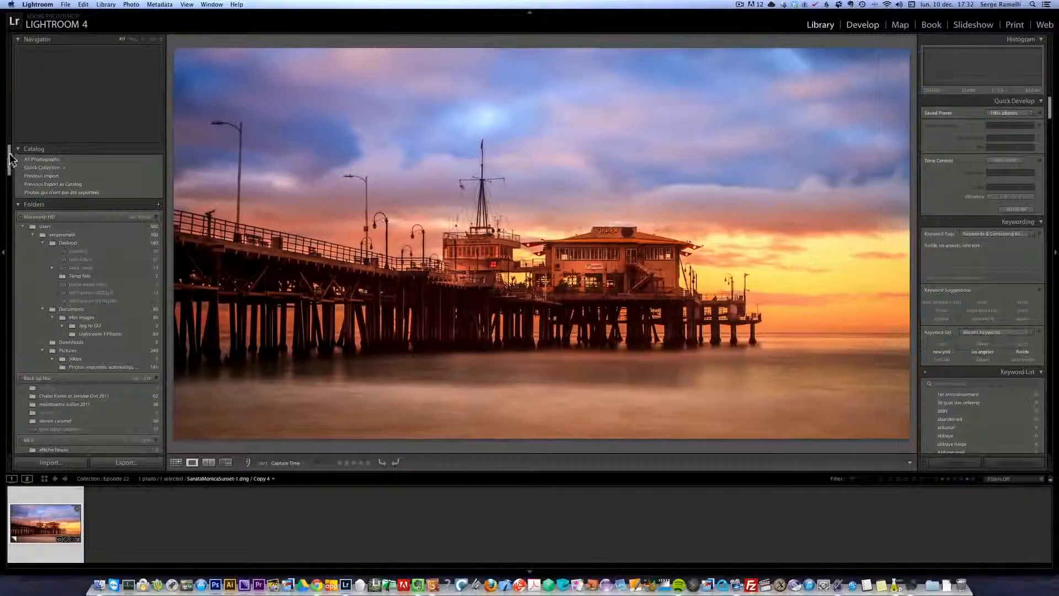
pyautogui.scroll(-1, 10, 164)
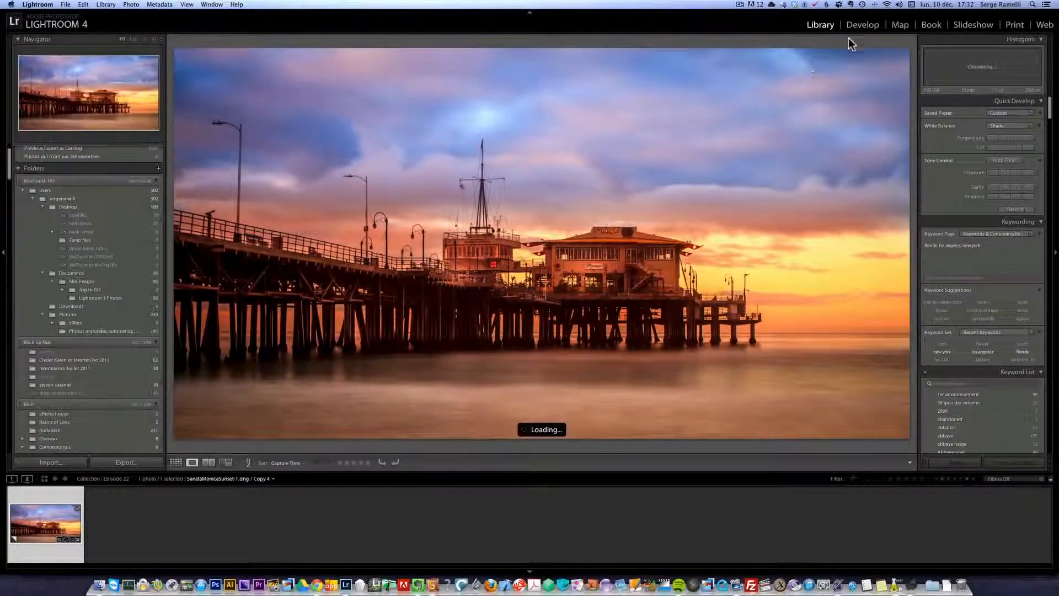
pyautogui.click(864, 25)
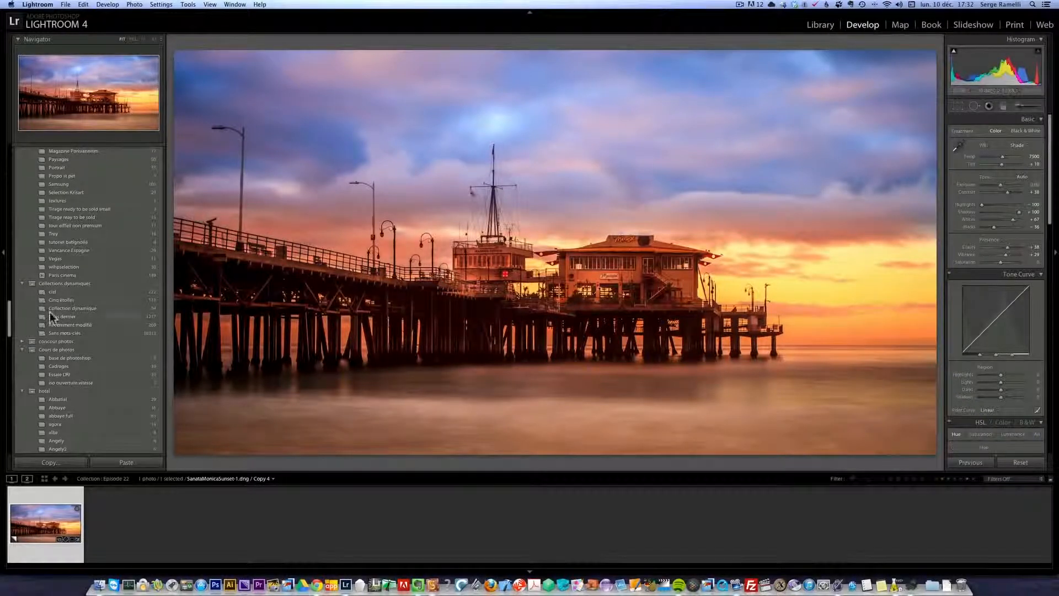
# - Compare the photo's Reset Settings history state with its latest Clarity history state
pyautogui.moveTo(10, 330)
pyautogui.mouseDown()
pyautogui.moveTo(10, 274)
pyautogui.moveTo(12, 306)
pyautogui.moveTo(10, 286)
pyautogui.mouseUp()
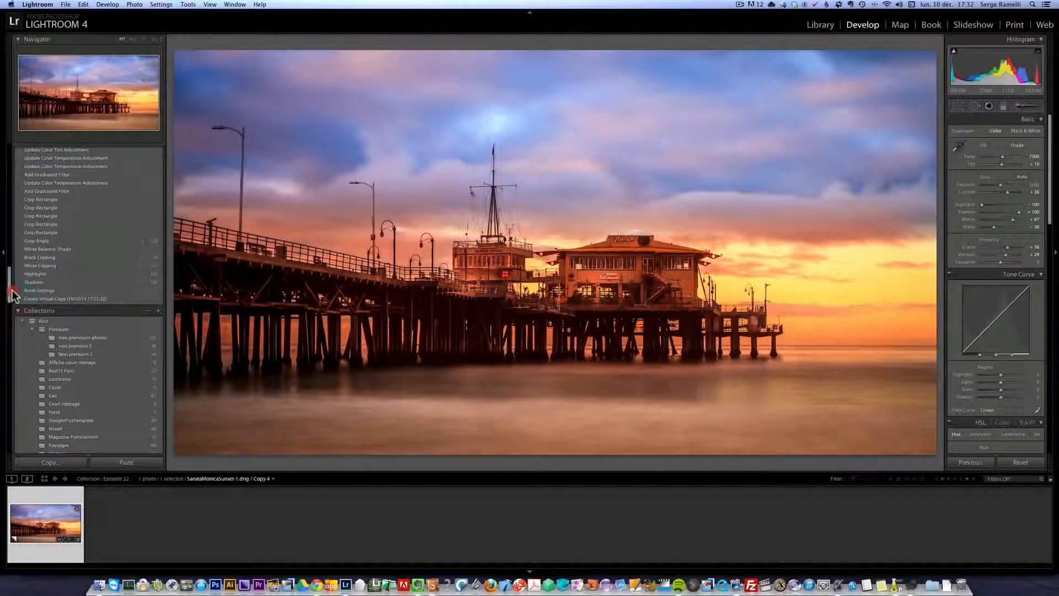
pyautogui.click(46, 291)
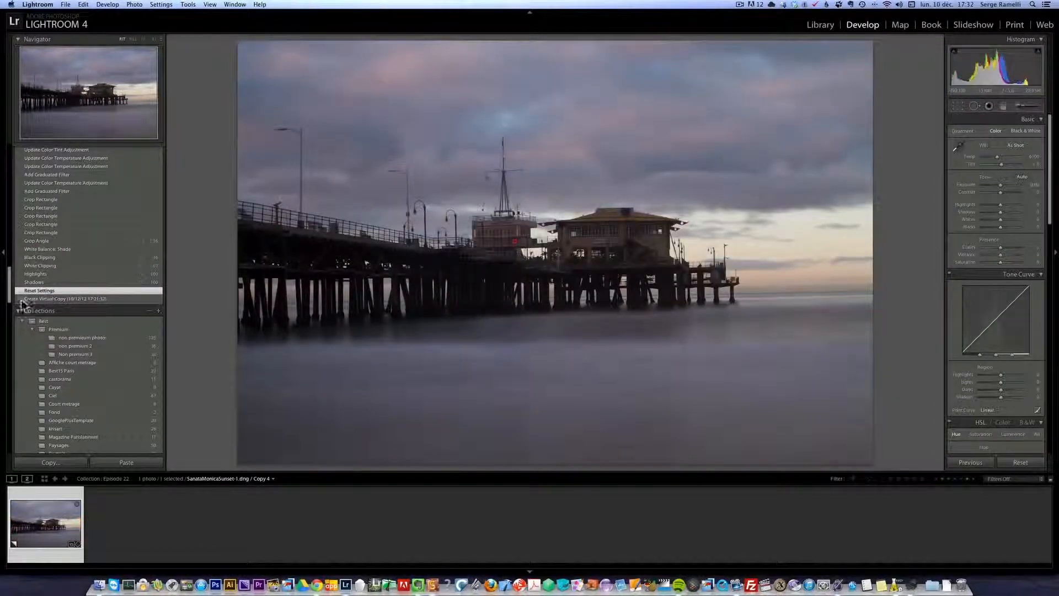
pyautogui.moveTo(11, 300); pyautogui.dragTo(10, 242)
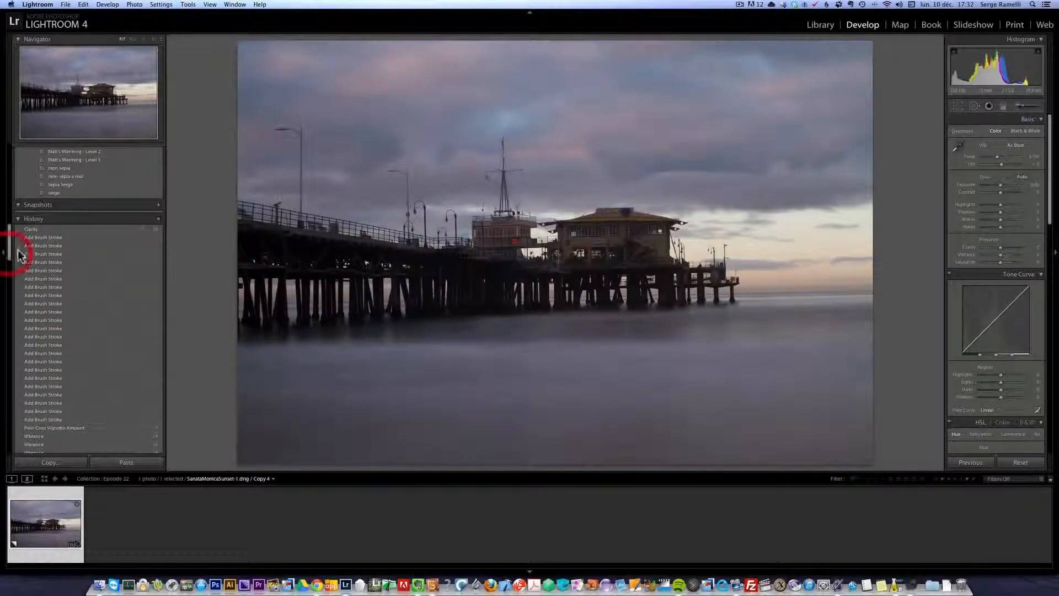
pyautogui.click(52, 229)
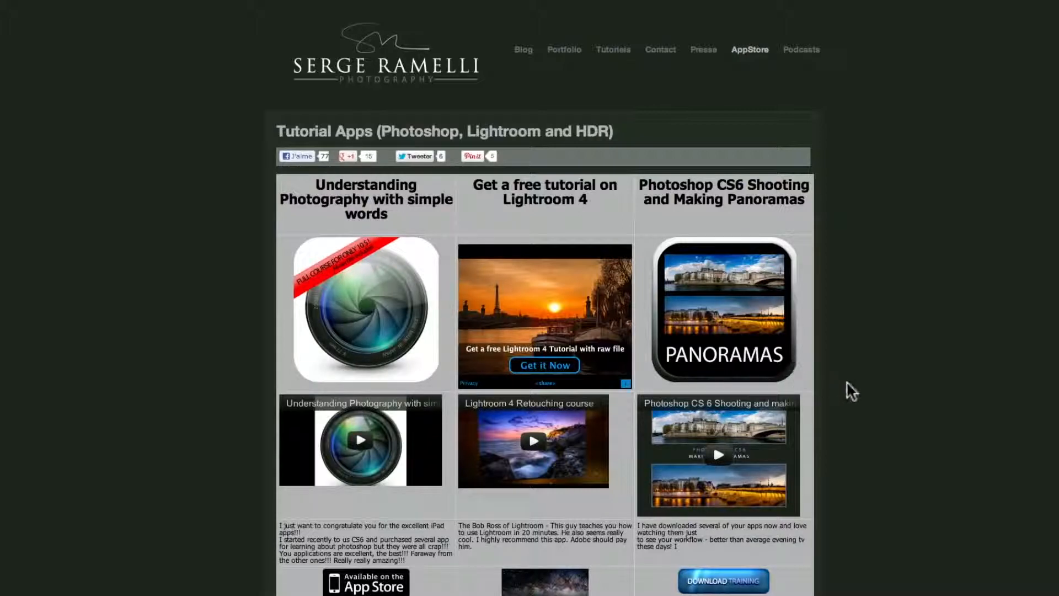
# - Look through the training courses on the website's Tutorial Apps page and open its Podcasts page
pyautogui.scroll(-3, 849, 381)
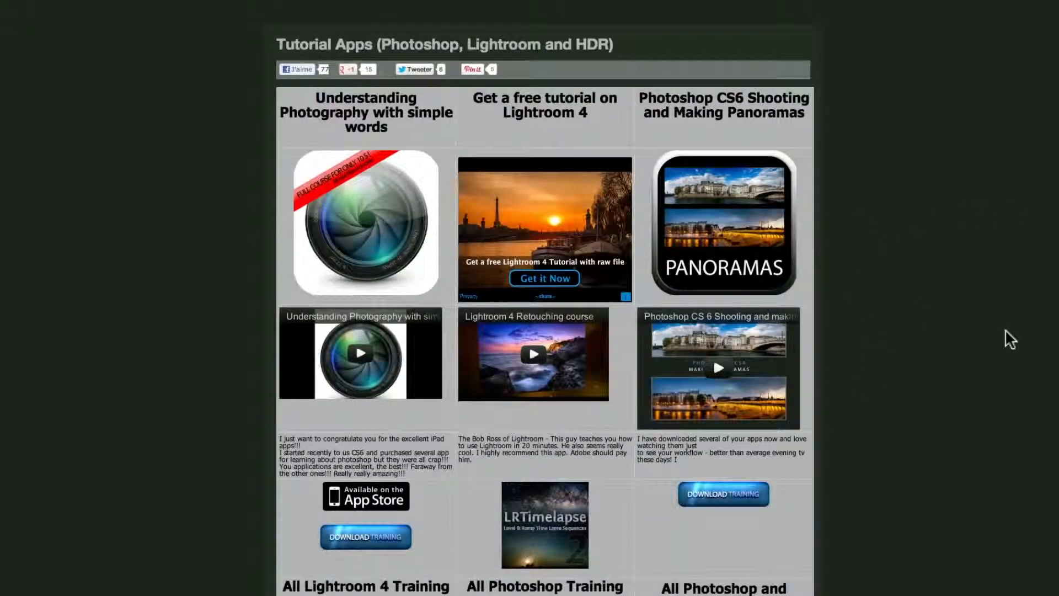
pyautogui.scroll(-6, 1014, 326)
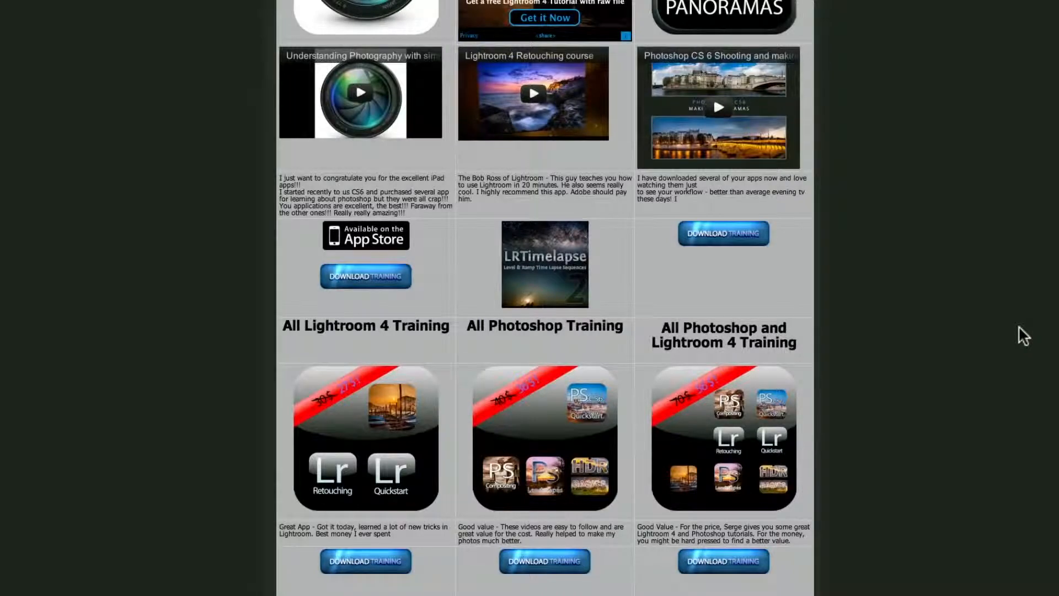
pyautogui.scroll(-3, 1019, 327)
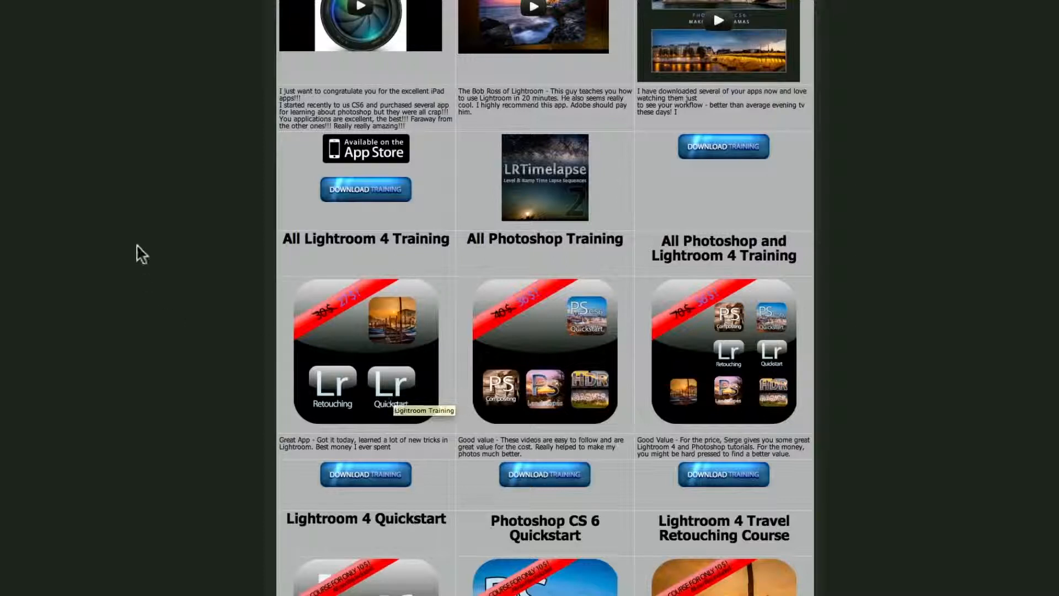
pyautogui.scroll(6, 764, 293)
pyautogui.scroll(2, 765, 299)
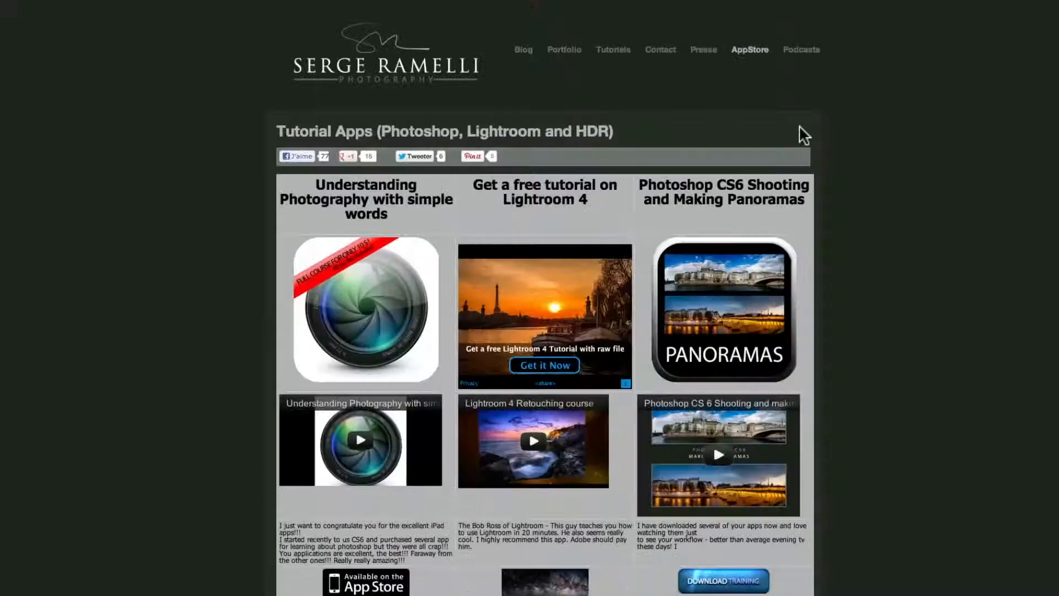
pyautogui.click(808, 53)
pyautogui.click(800, 49)
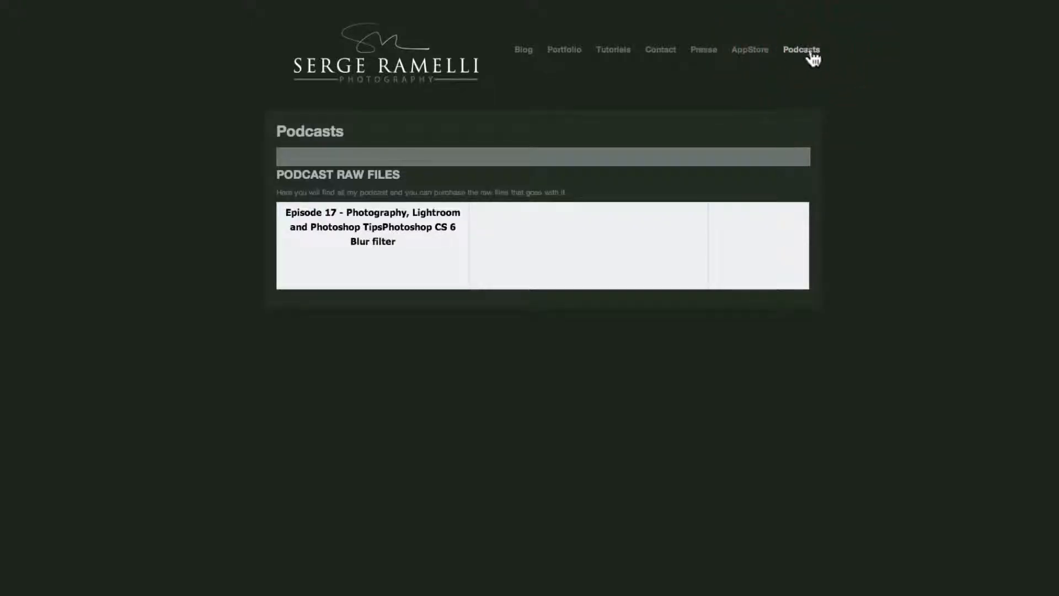